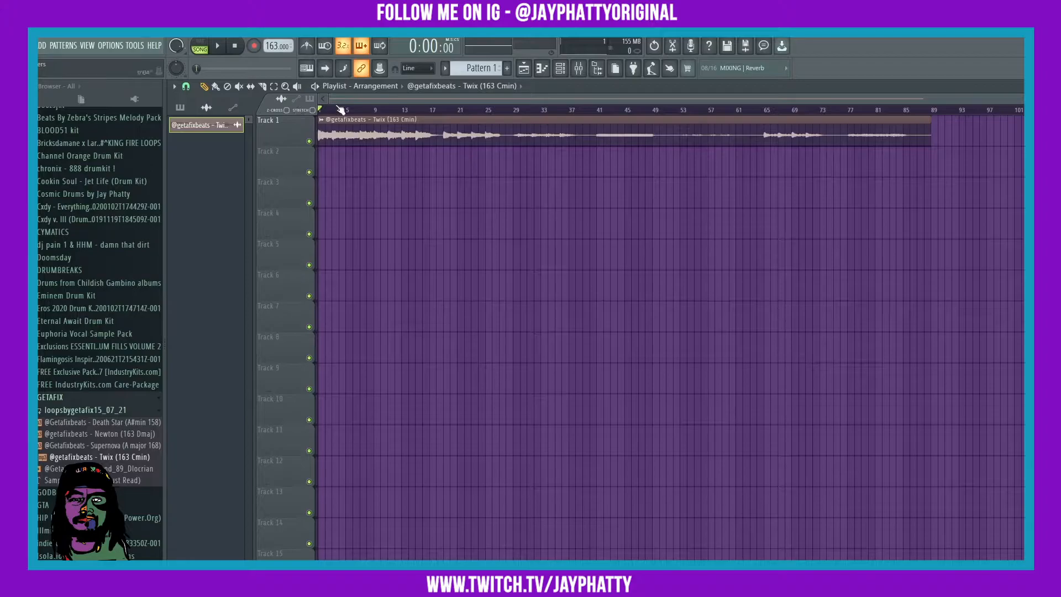
Play the Twix sample from the start of the arrangement and view its channel settings
scroll(339, 109, "up", 3)
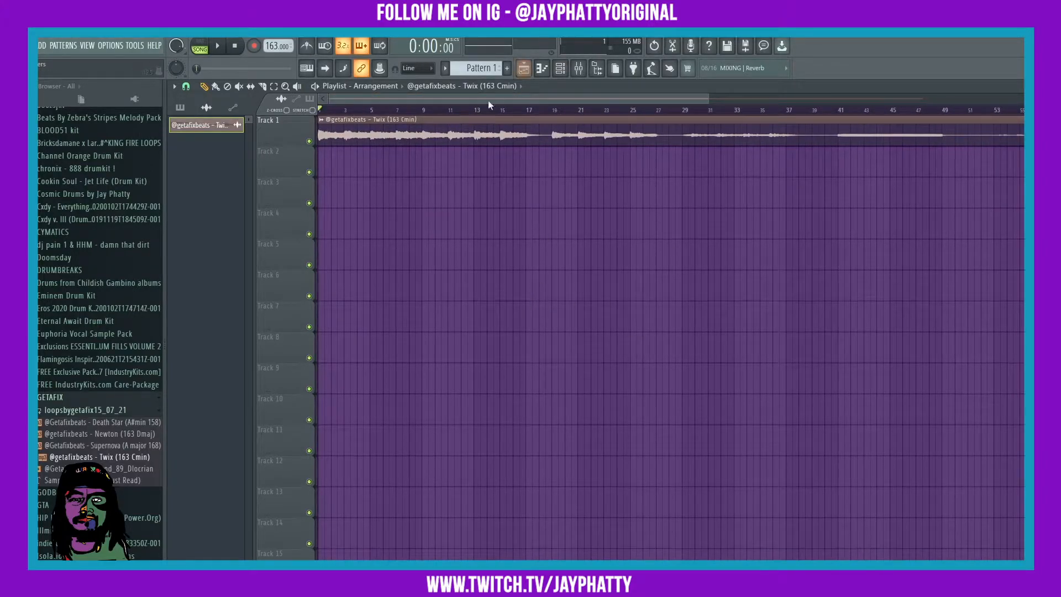
scroll(463, 114, "down", 2)
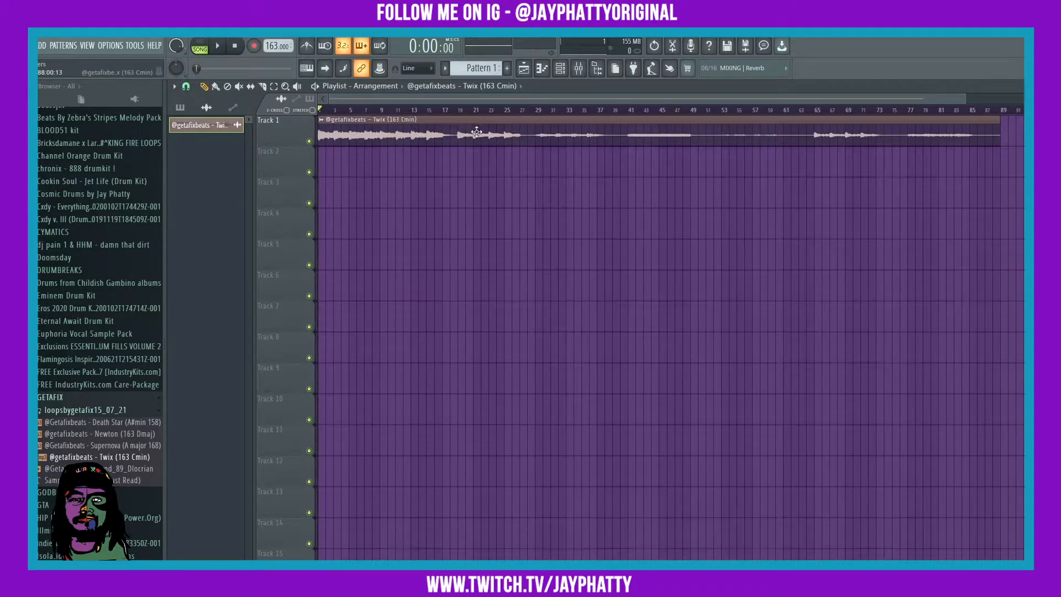
left_click_drag(395, 110, 242, 114)
key("space")
double_click(388, 141)
left_click_drag(430, 184, 430, 186)
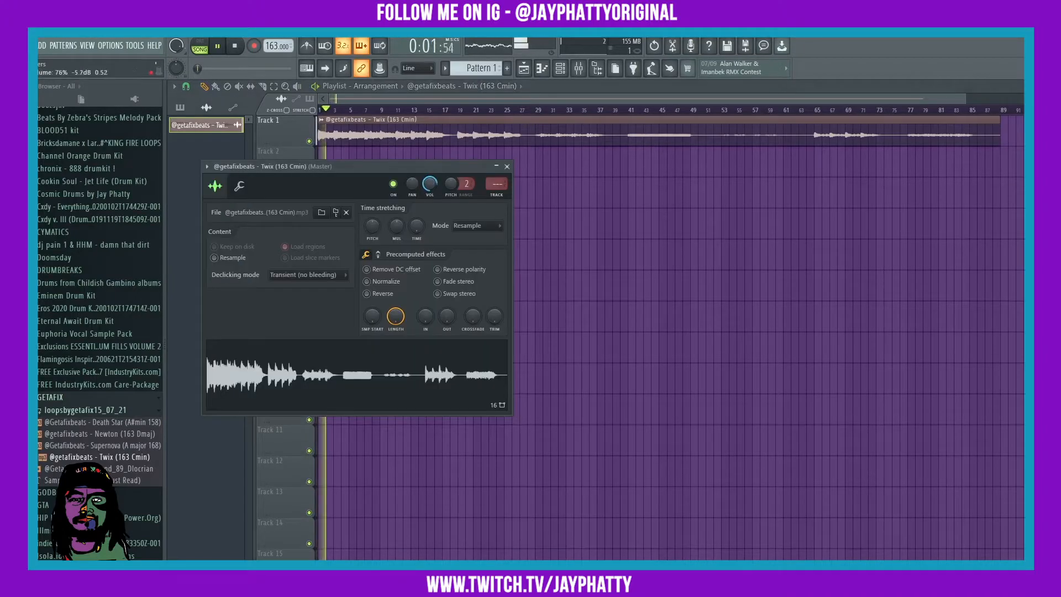
key("Escape")
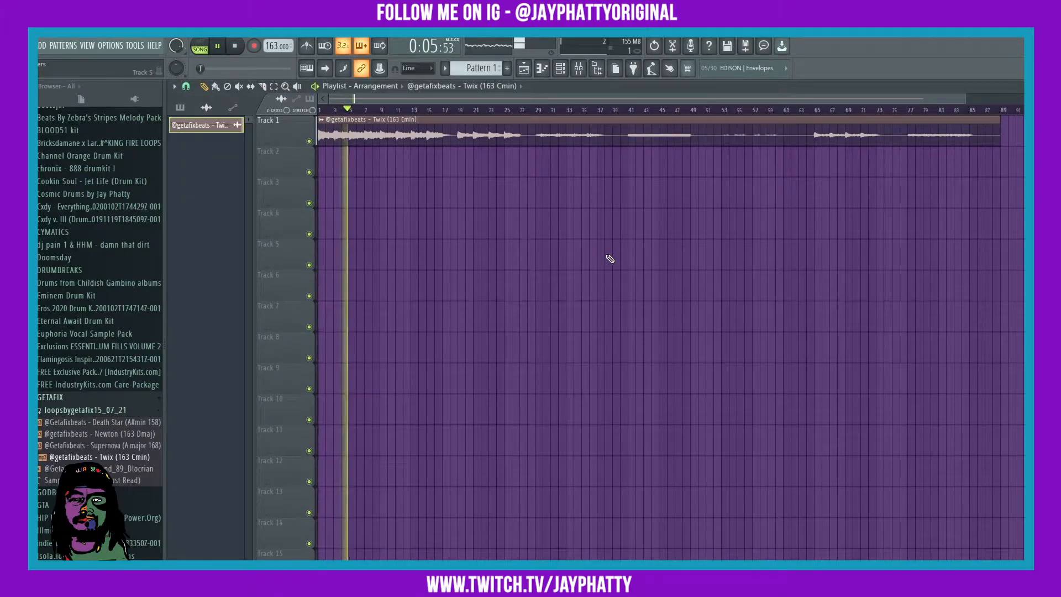
Listen to the sample around bar 16, stop playback and place the playhead at bar 17
left_click(441, 112)
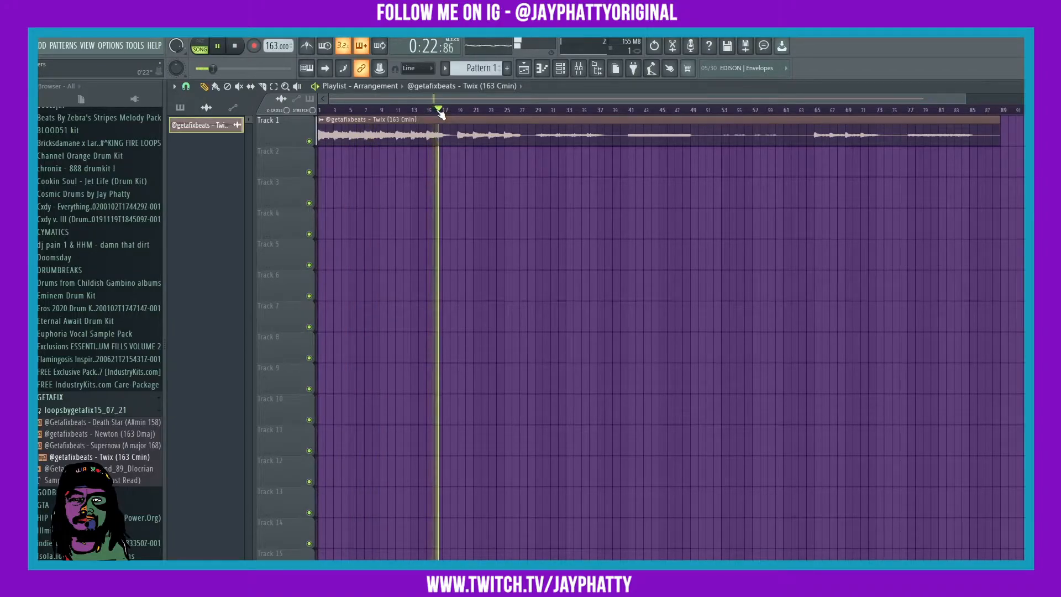
key("space")
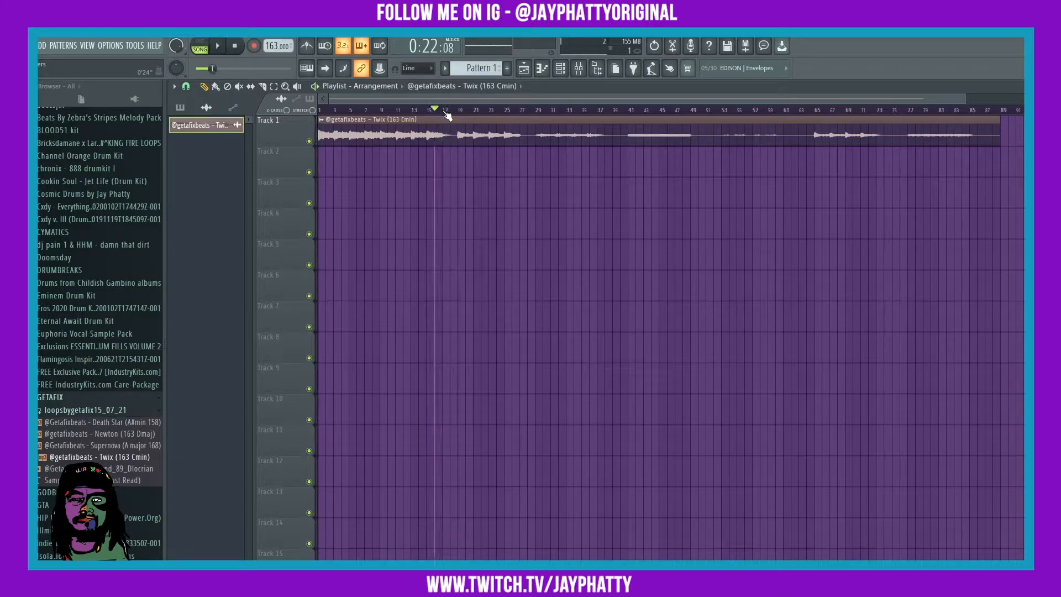
left_click(443, 110)
scroll(445, 111, "up", 2)
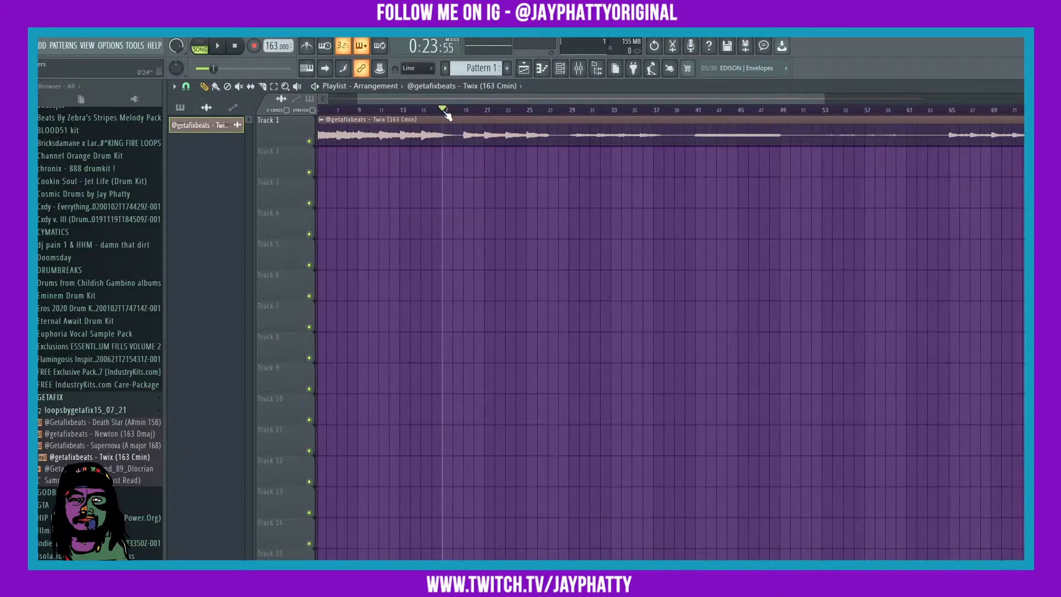
scroll(426, 108, "down", 1)
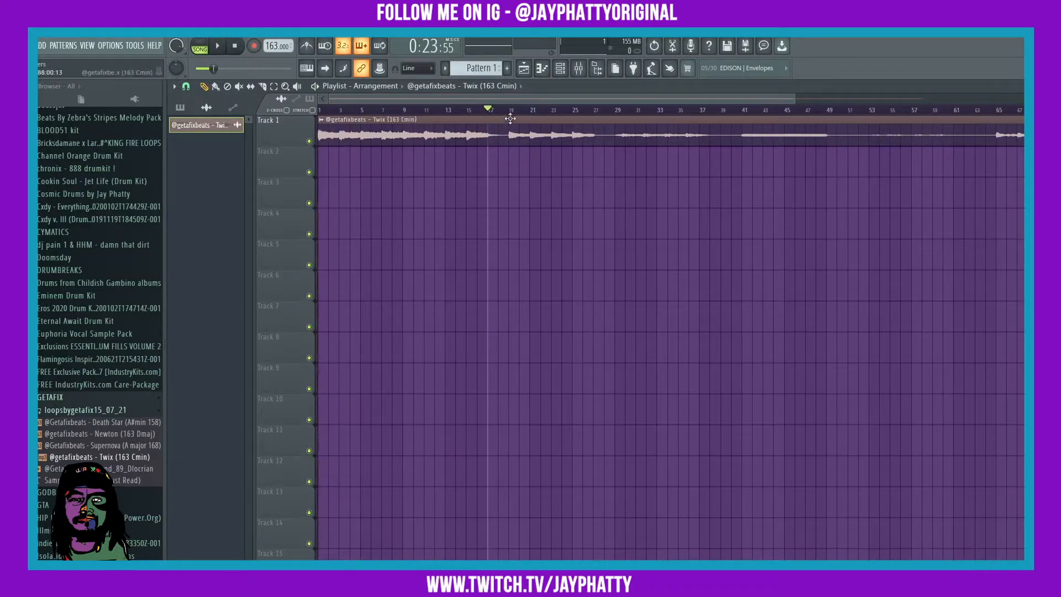
scroll(481, 113, "down", 1)
scroll(478, 116, "down", 1)
left_click_drag(438, 113, 433, 175)
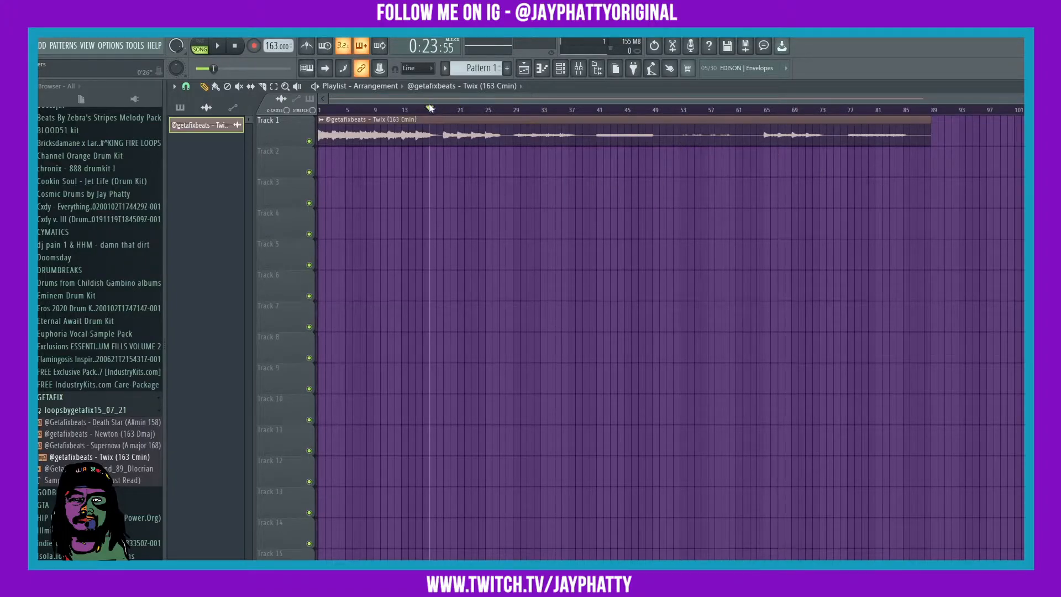
Slice the Twix clip at bar 17, delete the part after the cut and return the playhead to the start
scroll(387, 108, "up", 2)
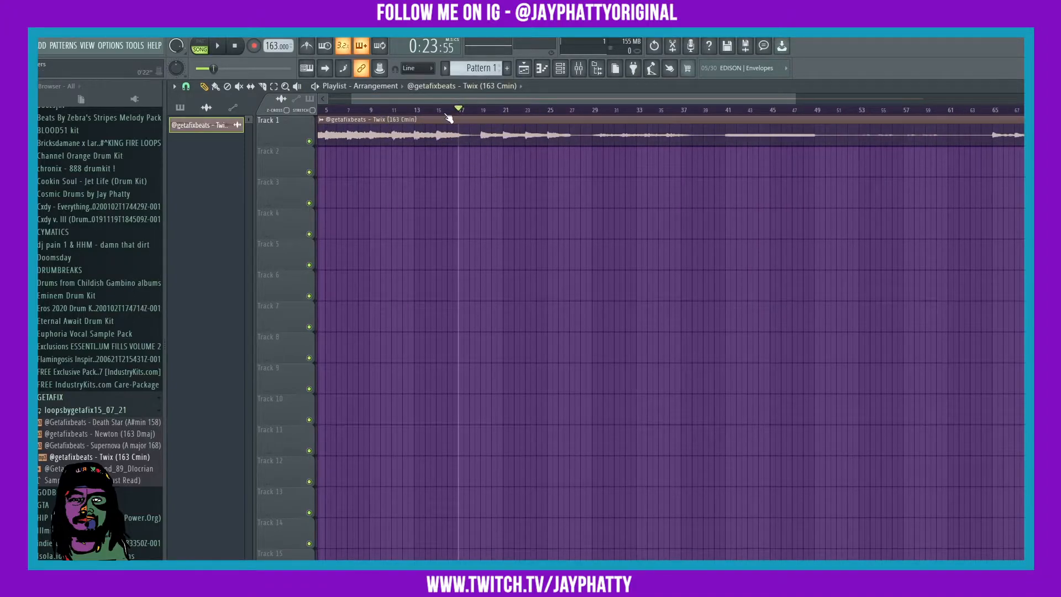
scroll(454, 109, "down", 1)
key("c")
left_click_drag(450, 148, 451, 132)
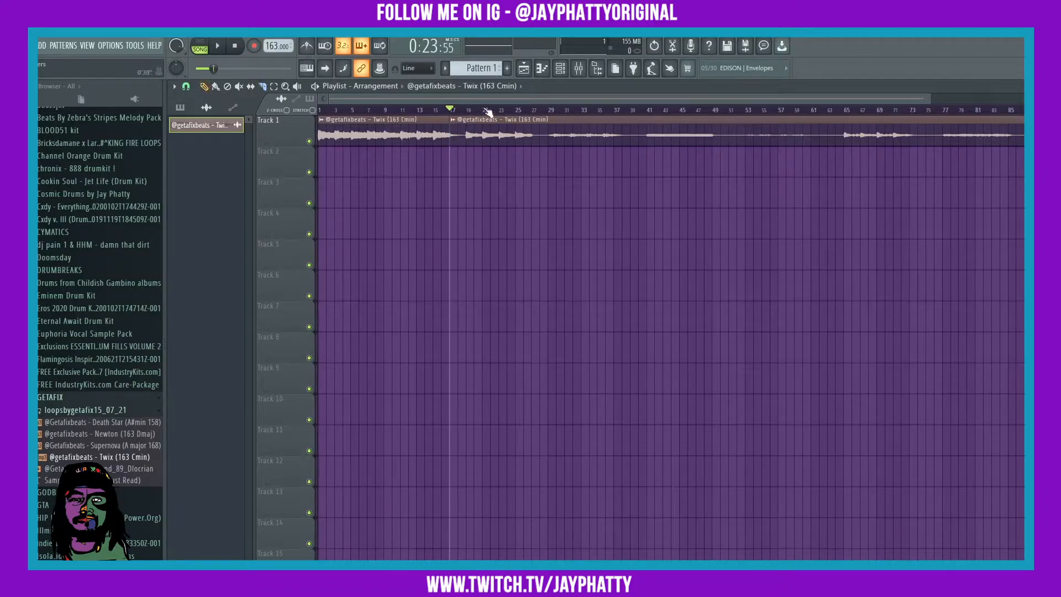
scroll(473, 117, "up", 4)
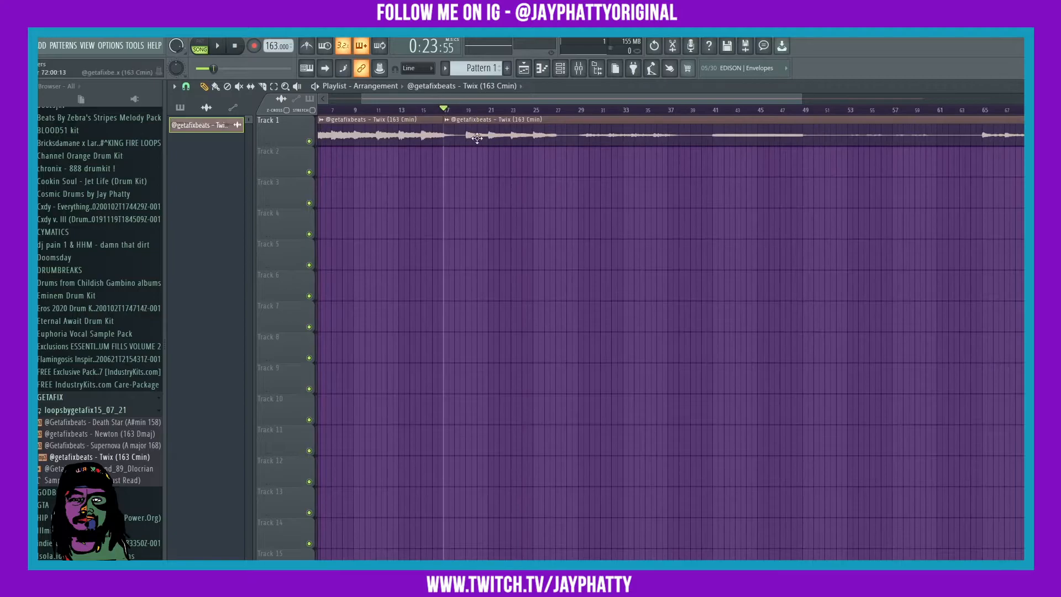
right_click(470, 133)
left_click_drag(450, 99, 246, 114)
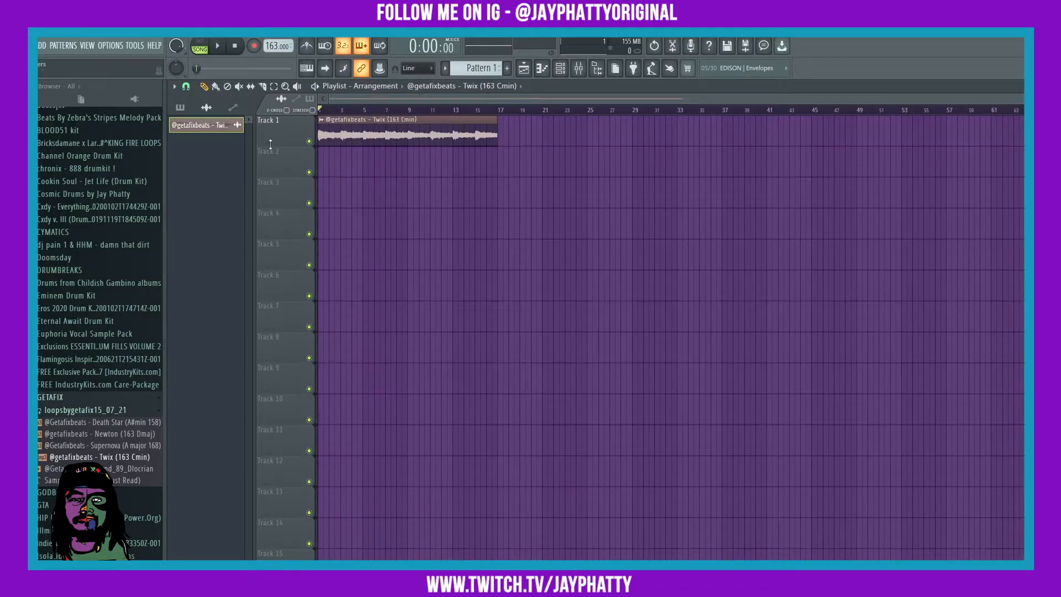
left_click(322, 120)
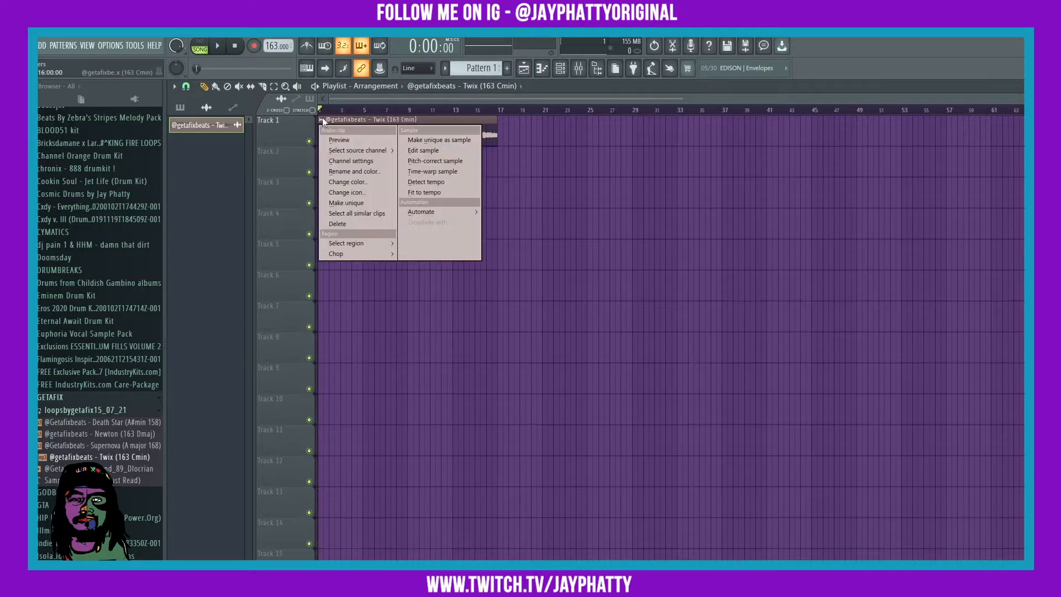
left_click(576, 161)
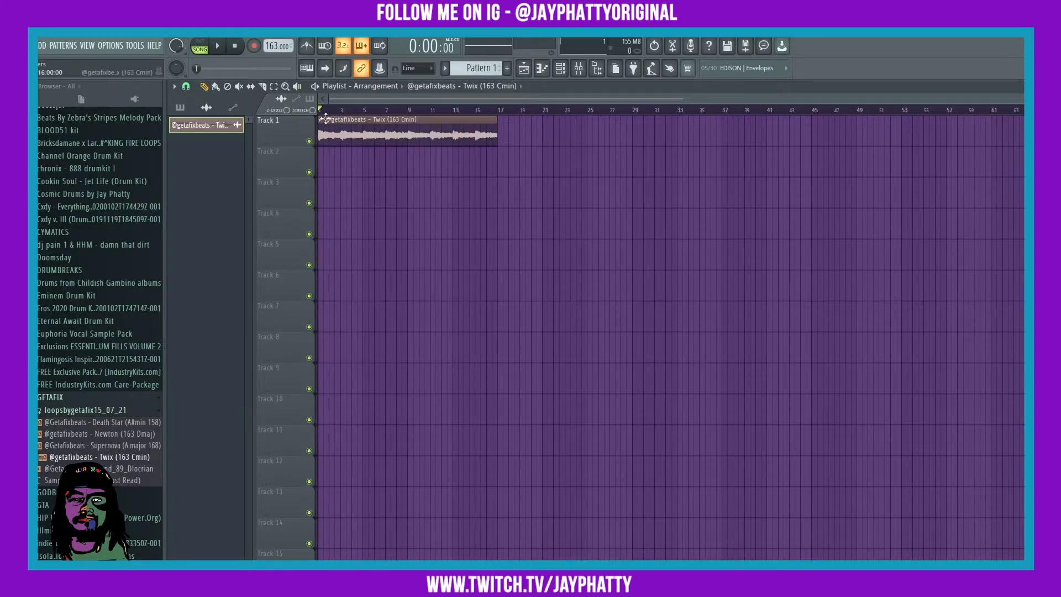
left_click(322, 120)
mouse_move(496, 136)
left_mouse_down()
mouse_move(683, 136)
mouse_move(496, 137)
left_mouse_up()
left_click(322, 120)
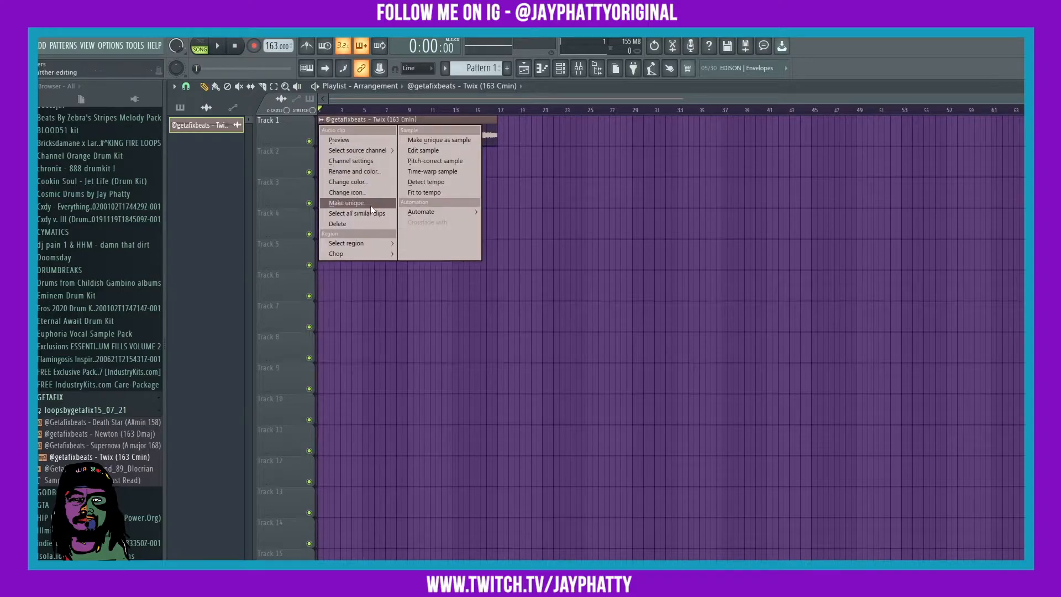
left_click(608, 170)
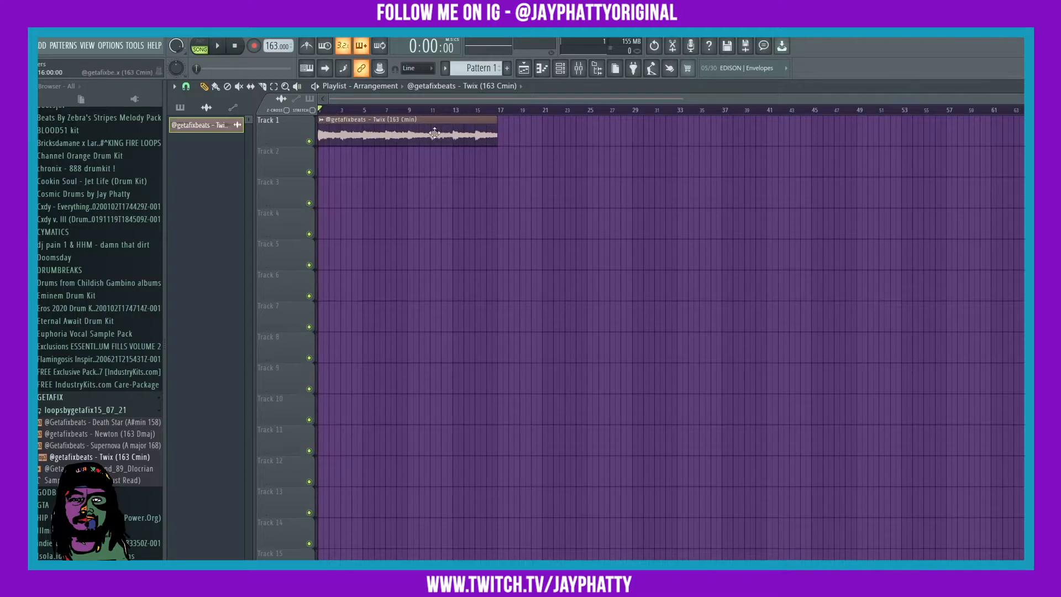
mouse_move(492, 135)
left_mouse_down()
mouse_move(604, 135)
mouse_move(498, 135)
left_mouse_up()
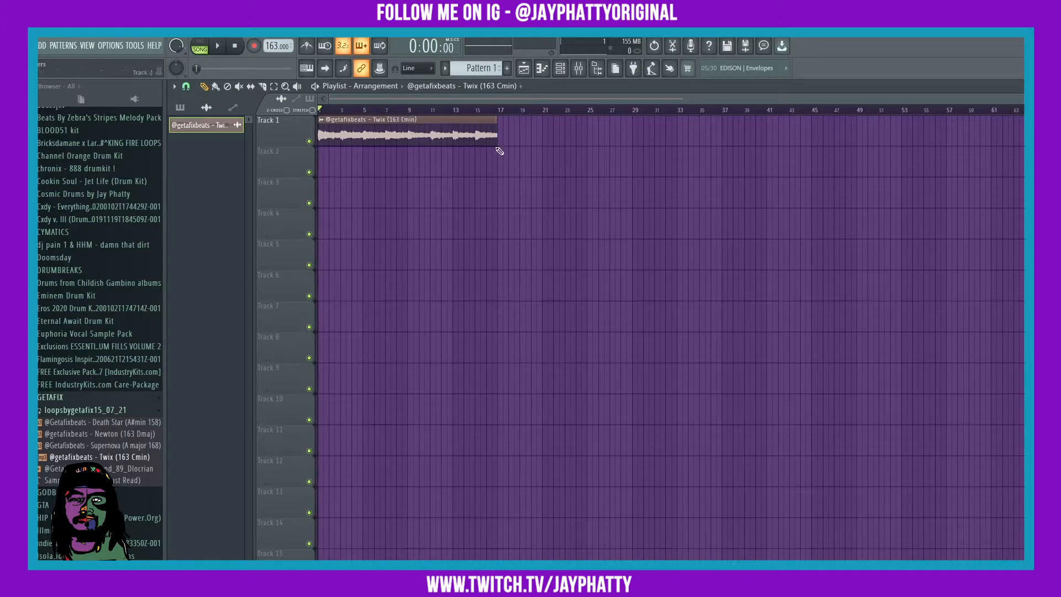
left_click(321, 119)
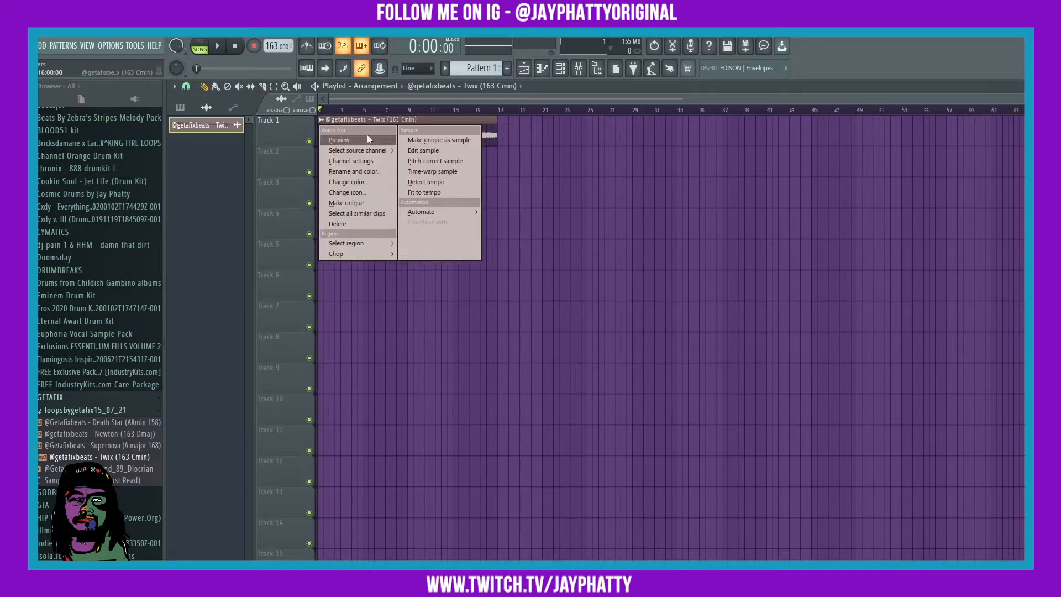
left_click(419, 139)
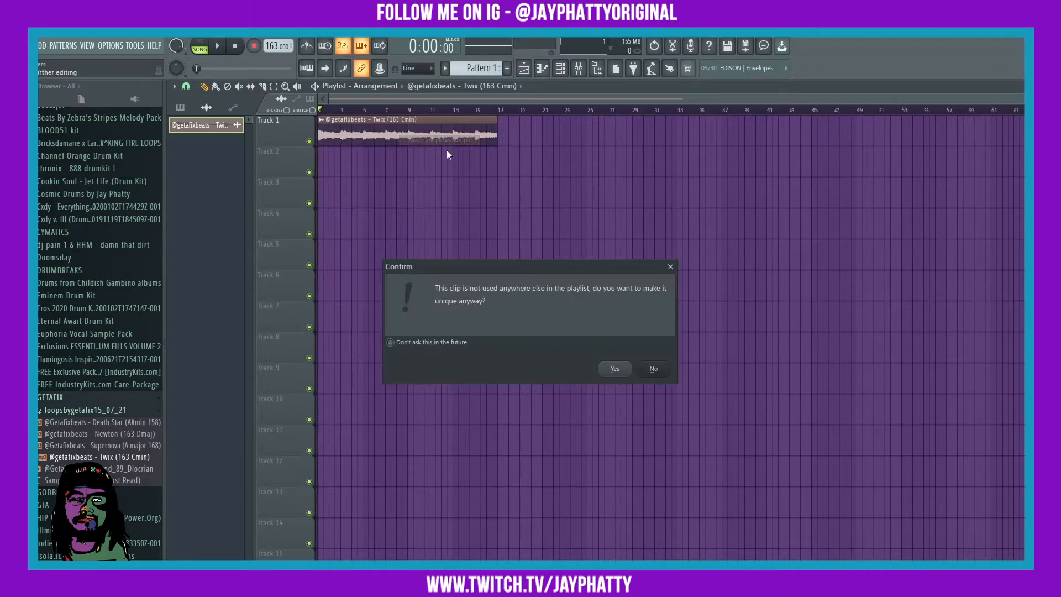
left_click(625, 369)
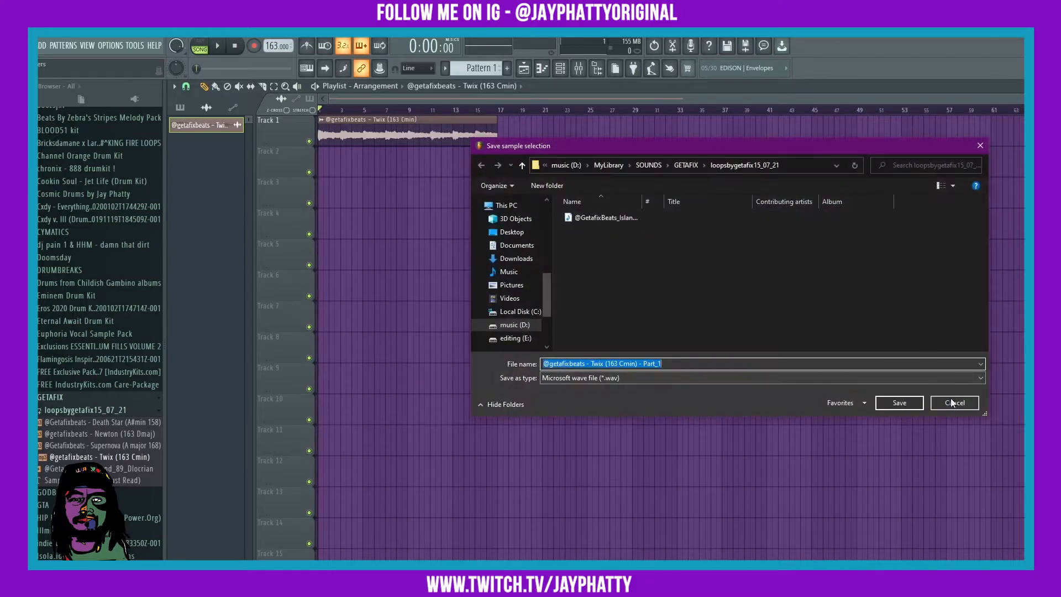
left_click(515, 259)
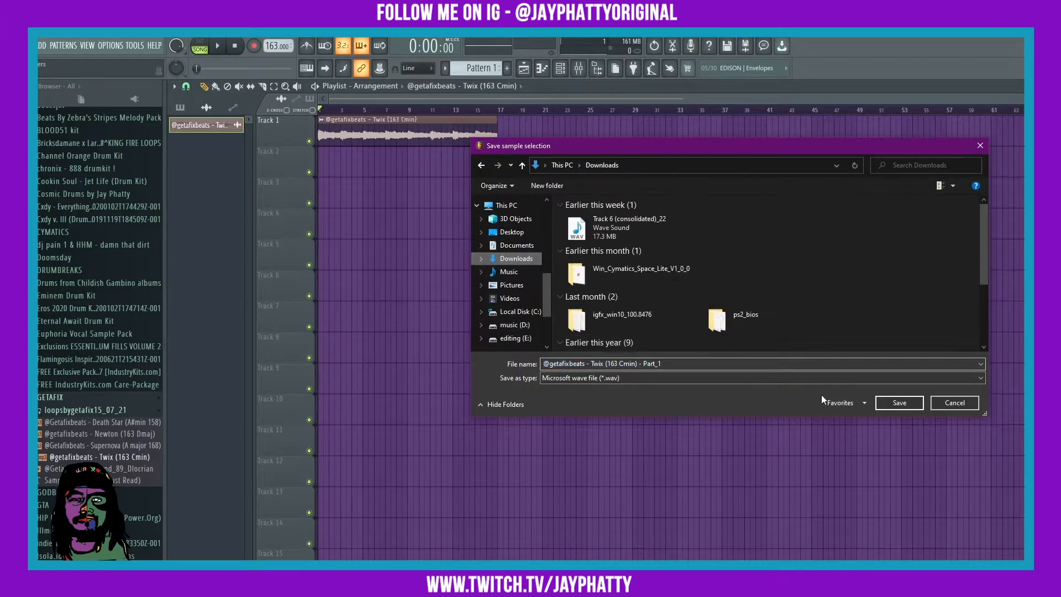
left_click(897, 401)
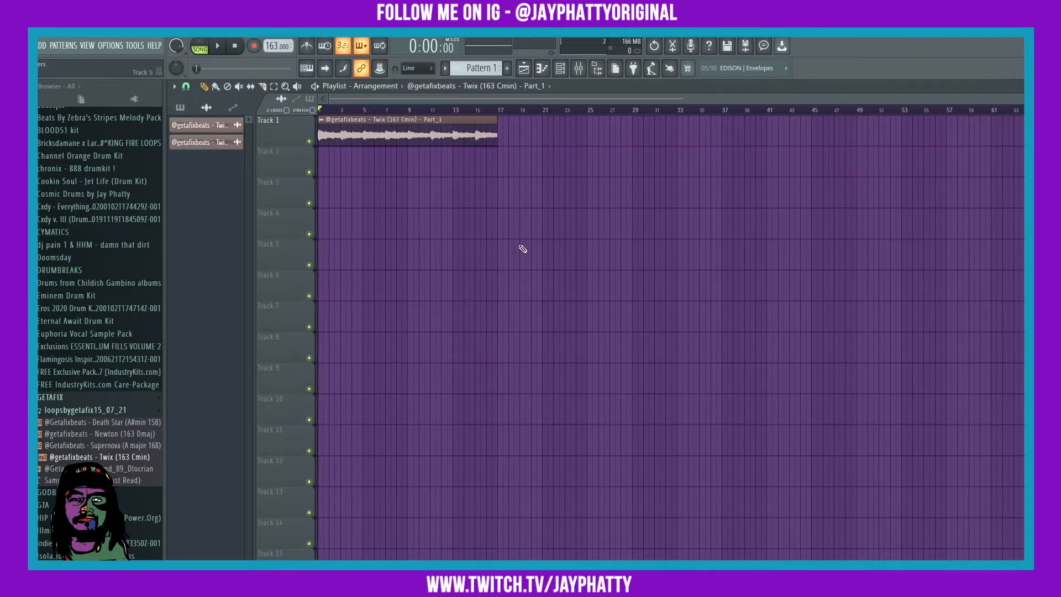
Try the time-based Chop in bars preset on the Part_1 clip and undo it
mouse_move(497, 134)
left_mouse_down()
mouse_move(686, 133)
mouse_move(493, 130)
left_mouse_up()
scroll(364, 113, "up", 3)
scroll(366, 113, "down", 2)
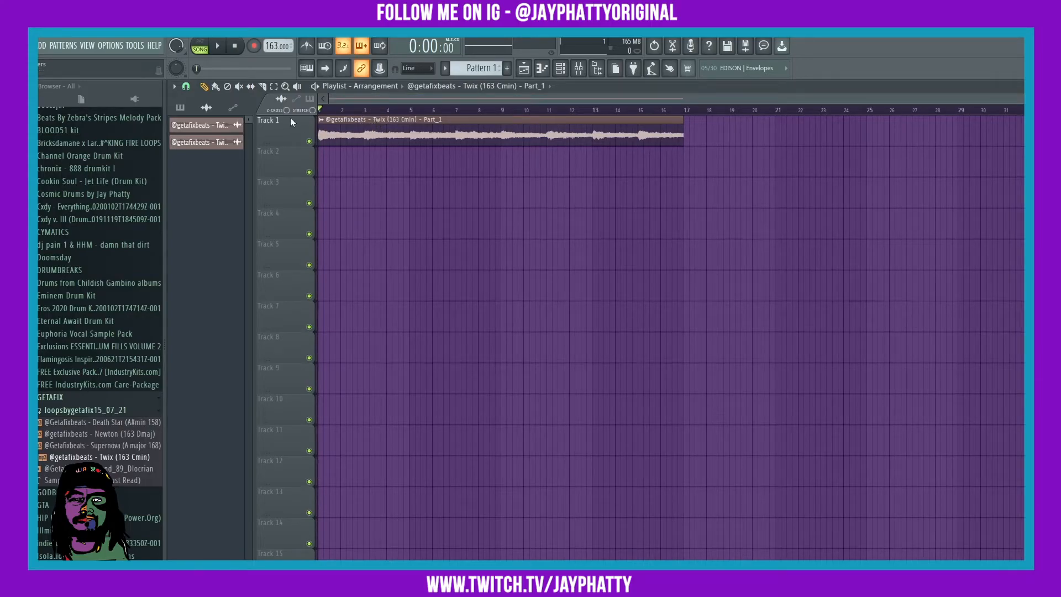
left_click(322, 120)
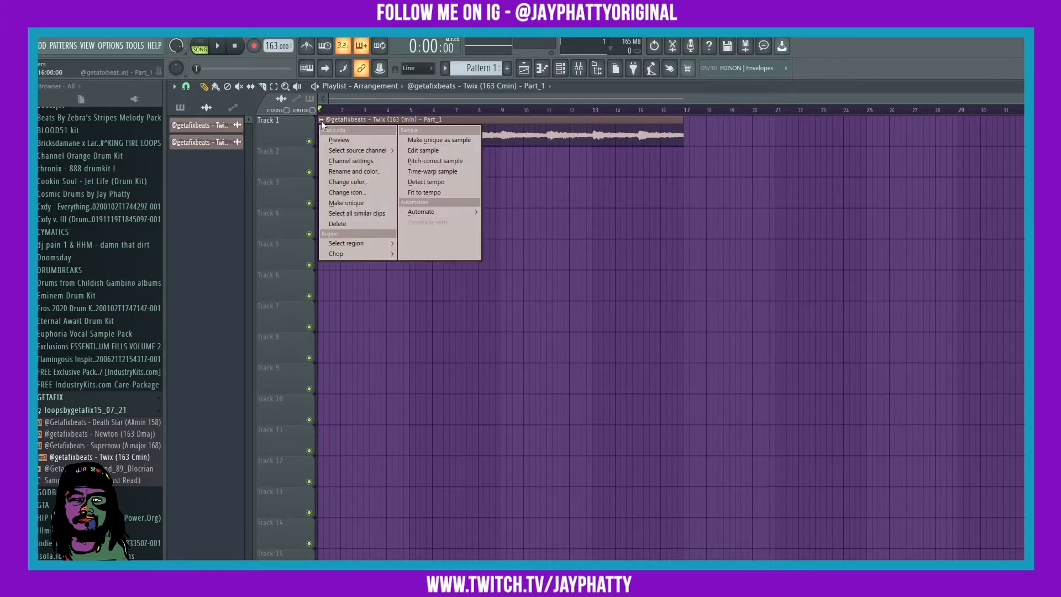
mouse_move(364, 255)
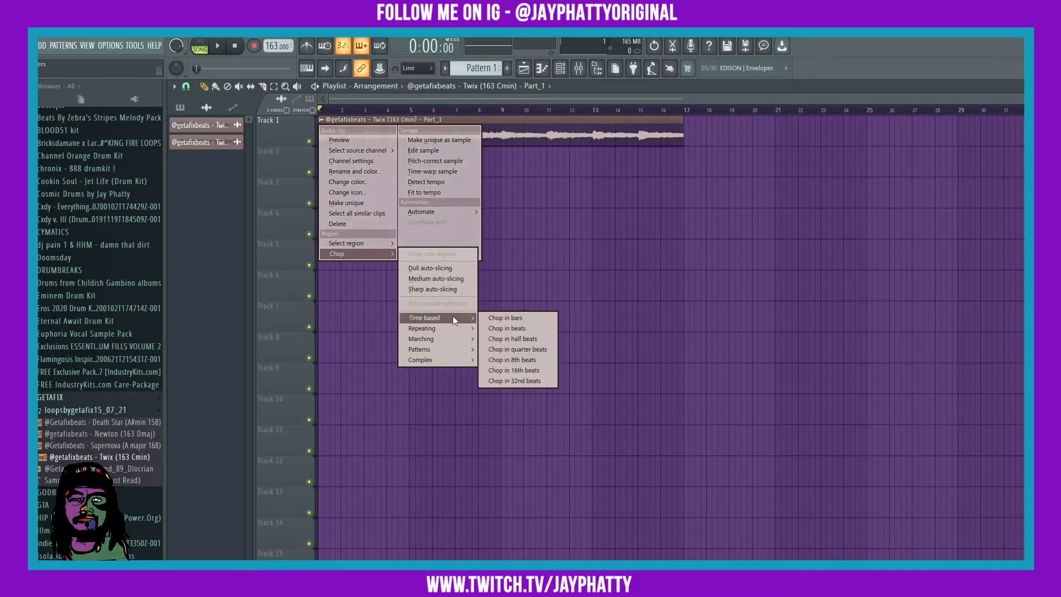
mouse_move(445, 328)
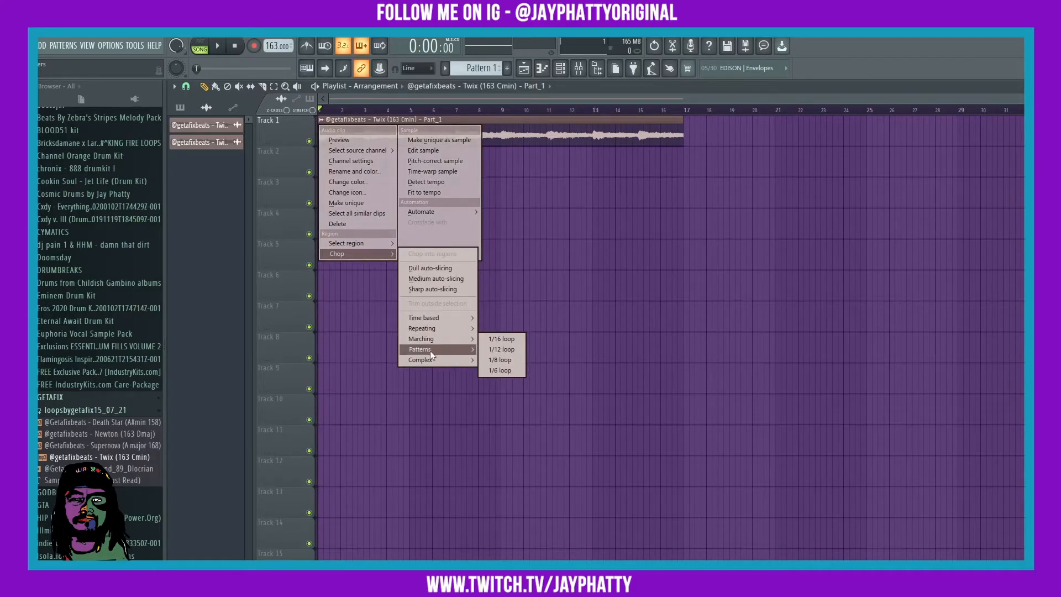
mouse_move(436, 360)
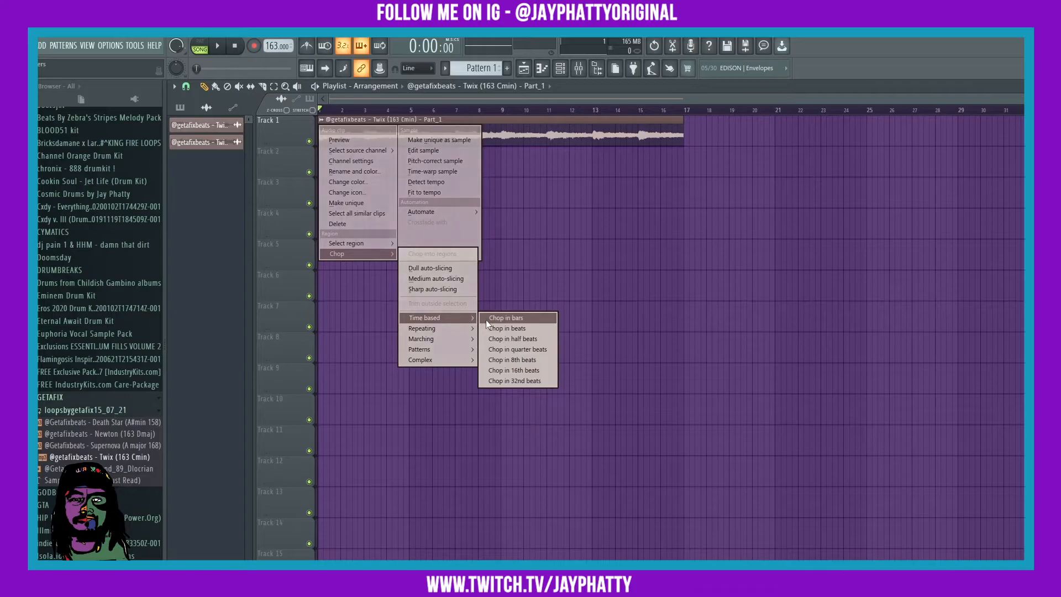
left_click(500, 318)
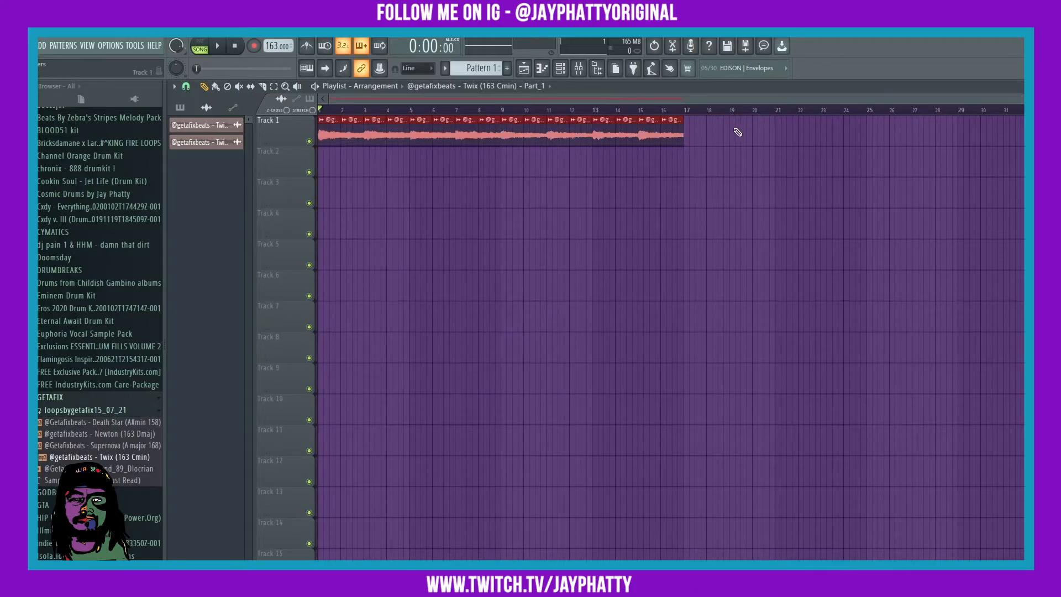
key("ctrl+z")
Chop the Part_1 clip with the complex Drum and bass (var) preset and deselect the resulting slices
left_click(321, 120)
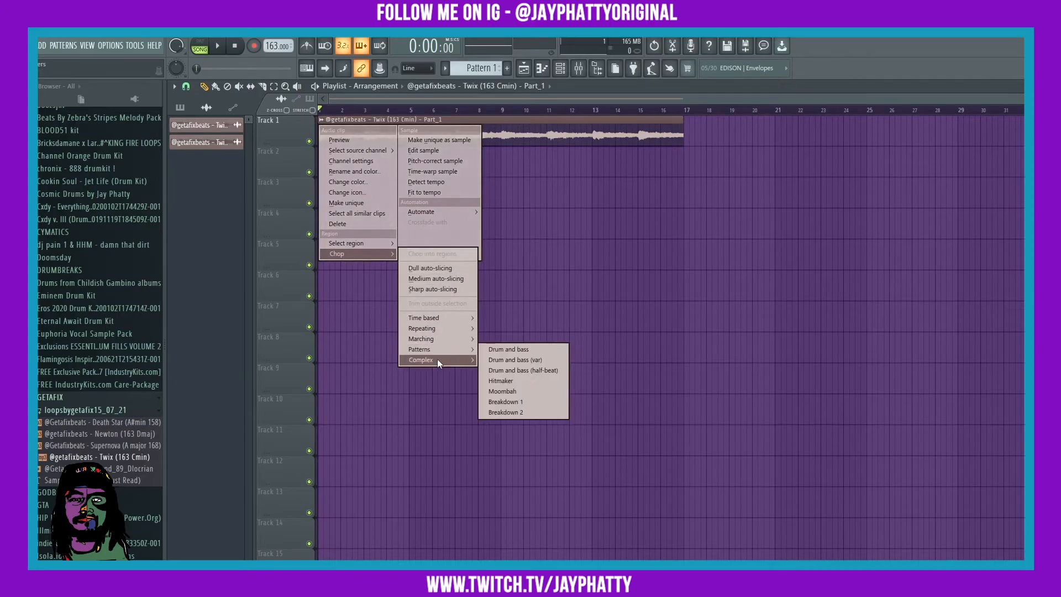
left_click(499, 360)
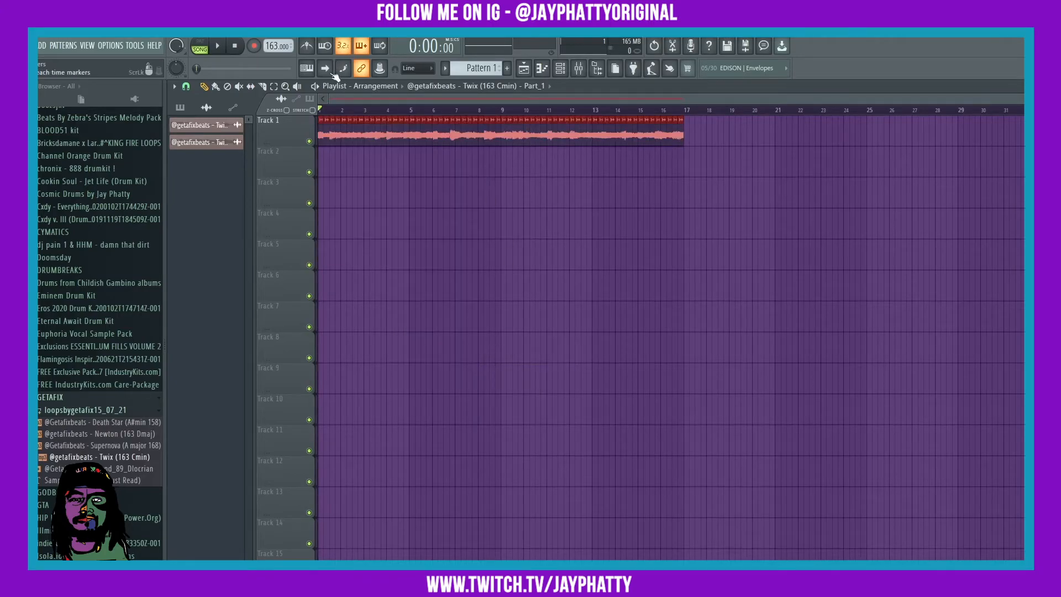
scroll(343, 115, "up", 5)
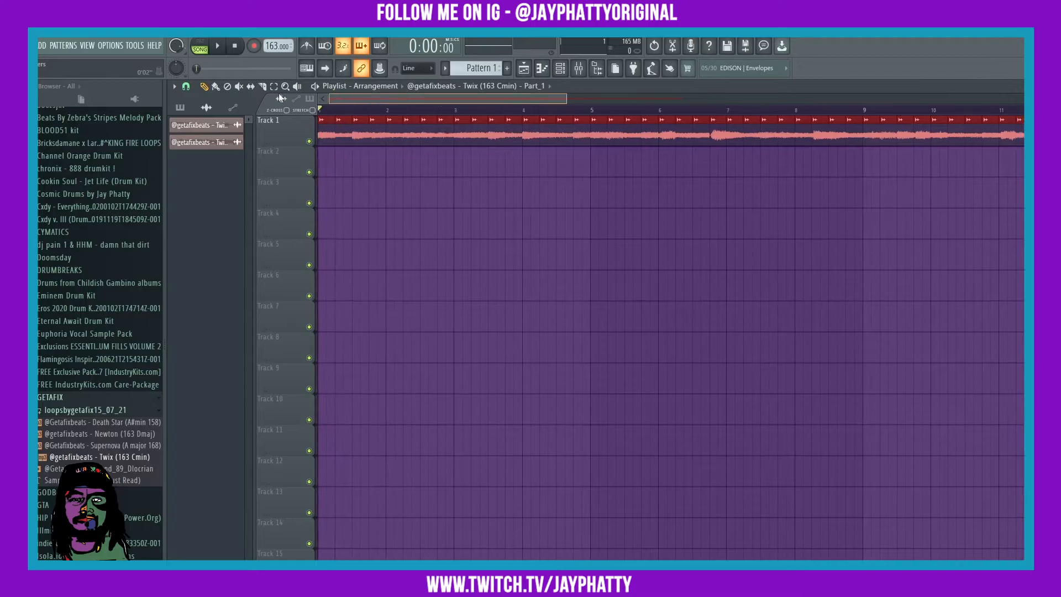
scroll(386, 116, "up", 4)
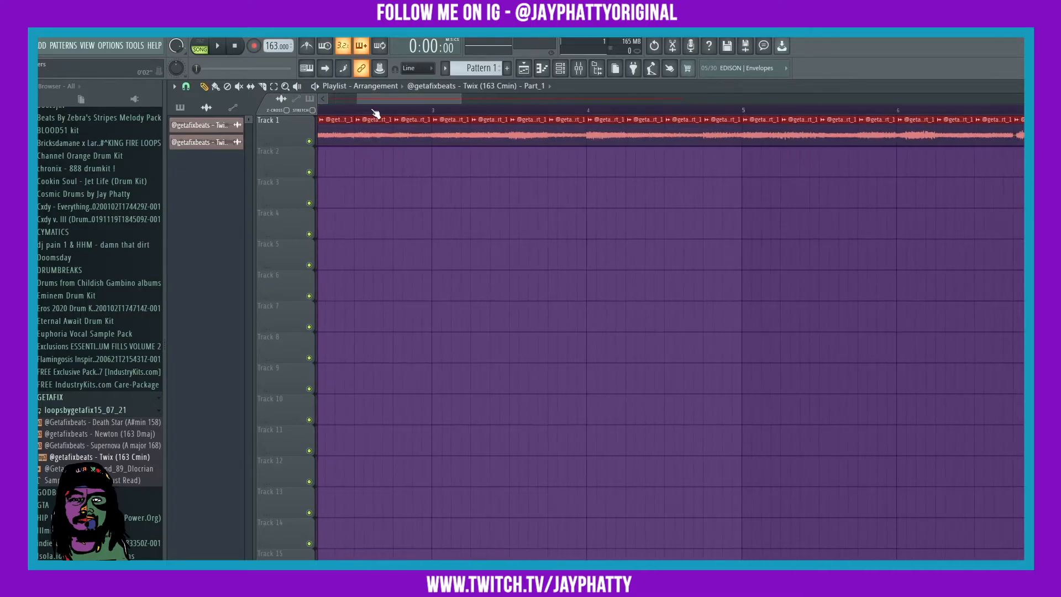
scroll(374, 113, "down", 3)
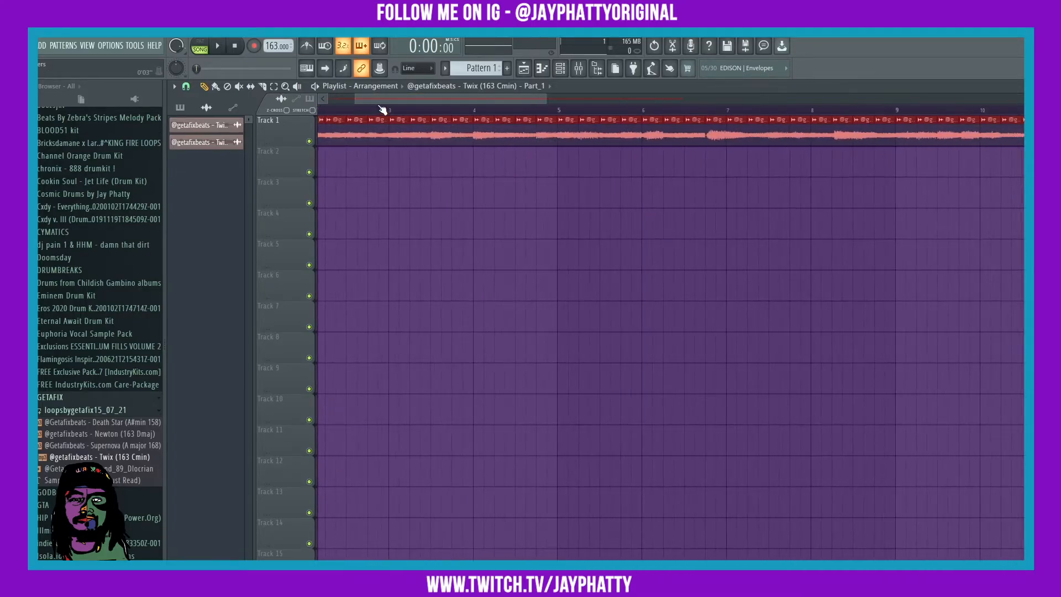
left_click_drag(360, 98, 358, 98)
left_click(343, 204, "ctrl")
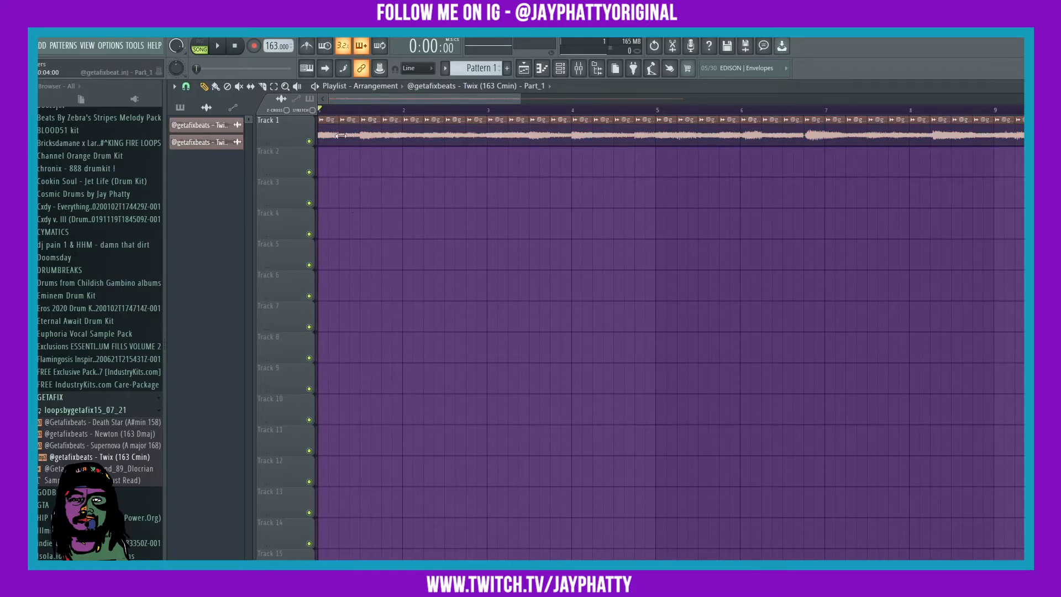
Change the Part_1 sample's declicking mode to crossfade its slices, and inspect the slice boundaries on Track 1
scroll(379, 118, "down", 4)
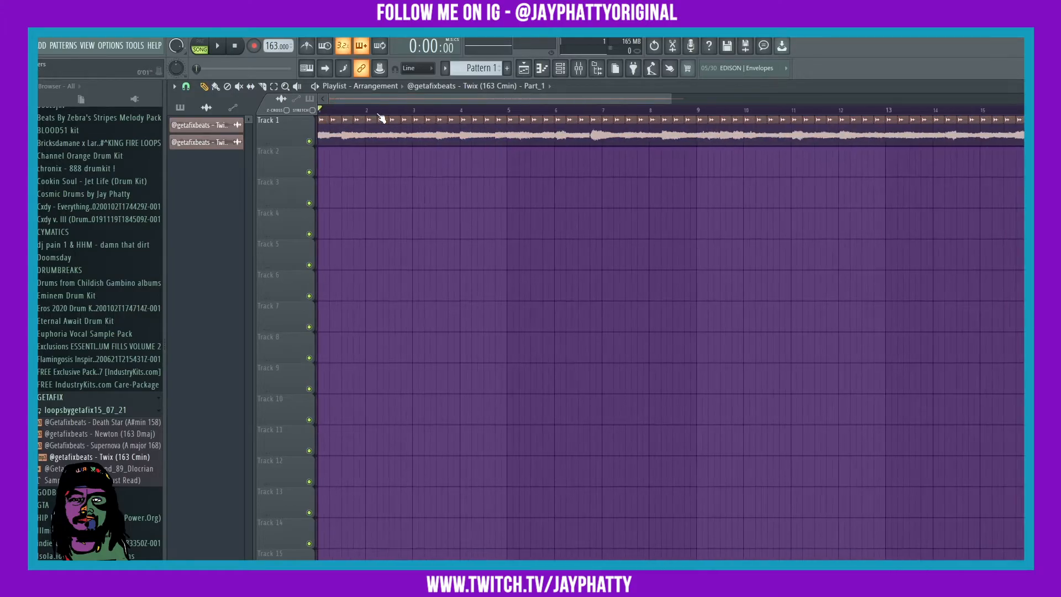
double_click(321, 135)
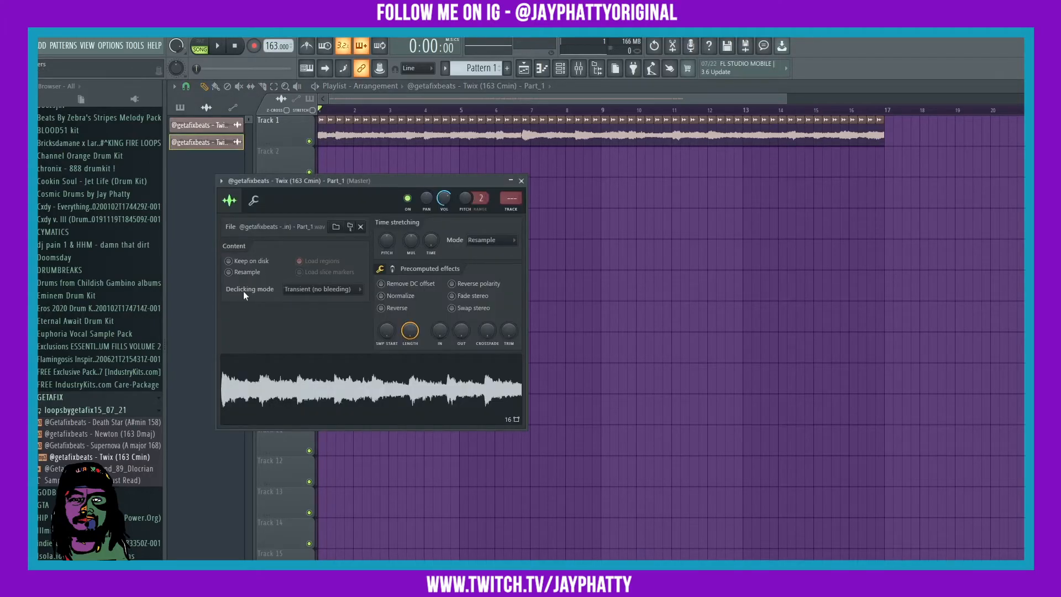
left_click(303, 290)
left_click(324, 337)
left_click(522, 180)
scroll(439, 111, "up", 6)
scroll(440, 114, "up", 4)
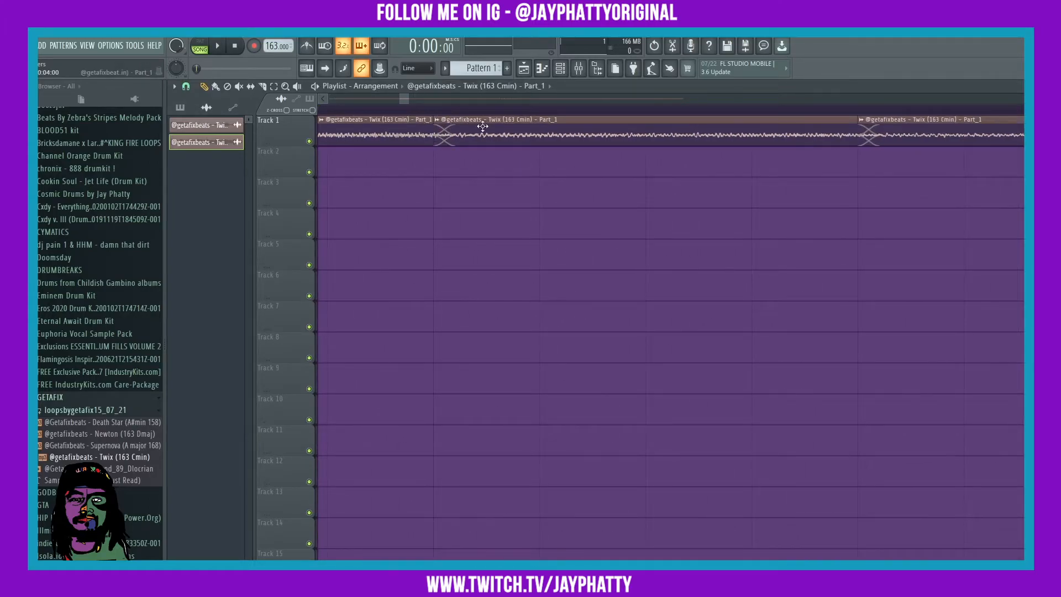
scroll(837, 118, "down", 3)
scroll(833, 183, "up", 3)
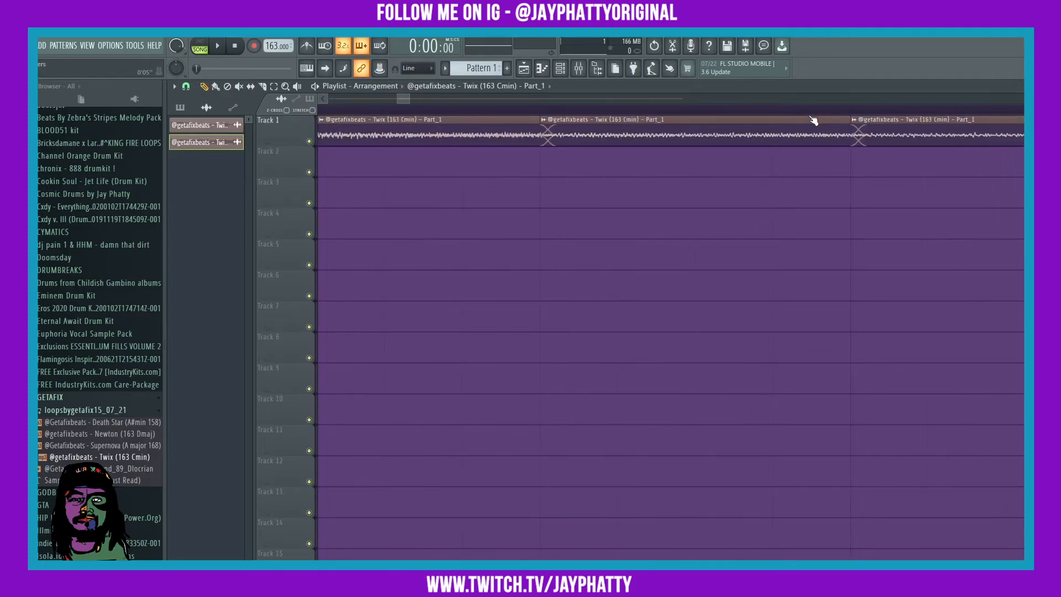
scroll(429, 117, "down", 10)
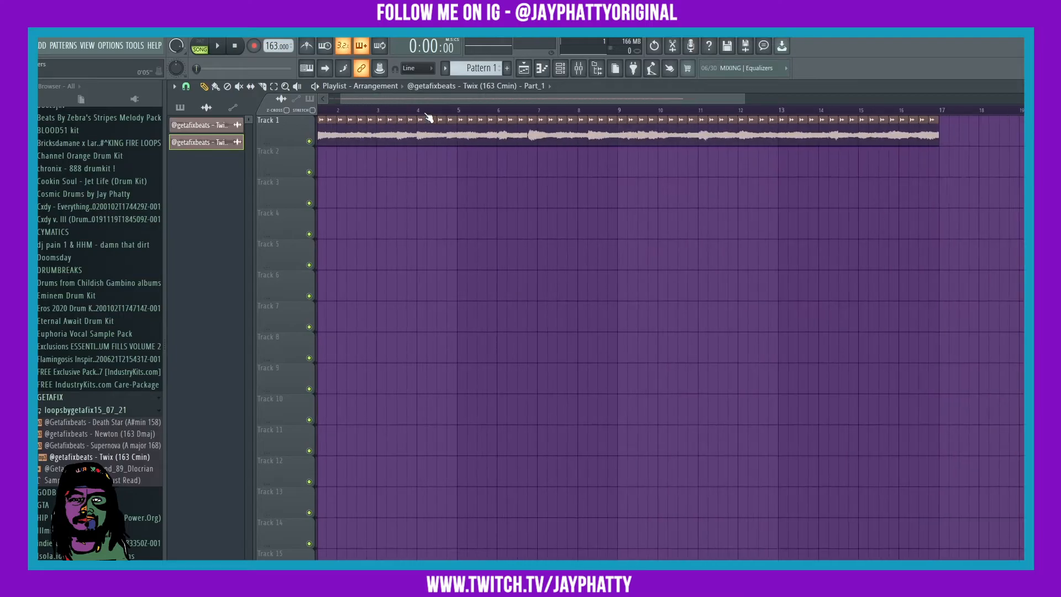
scroll(428, 117, "down", 3)
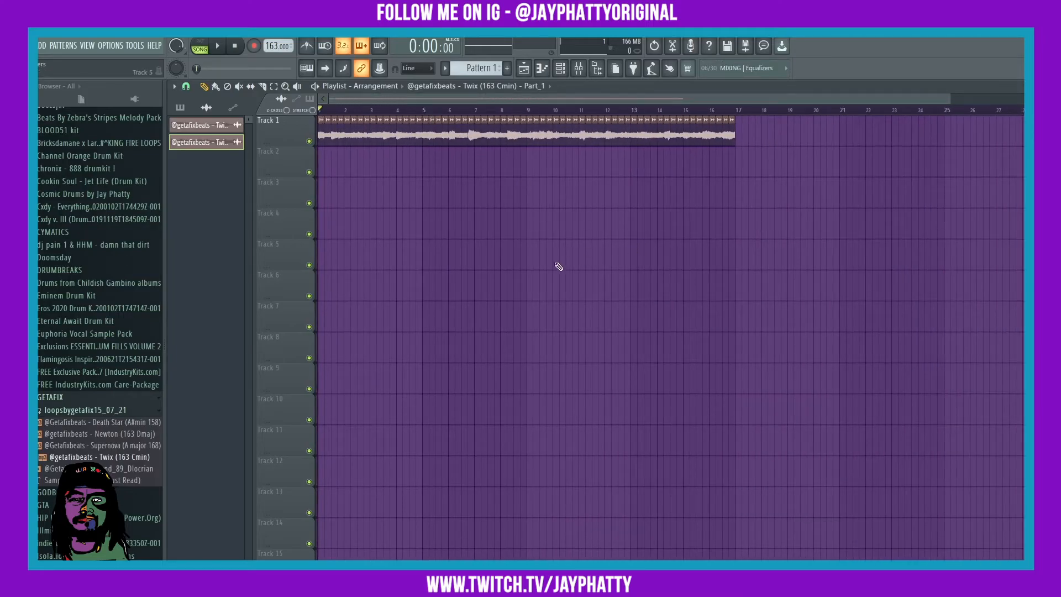
Copy a run of slices from about bar 4 of Track 1 to the start of Track 3 and trim the copy to two bars
scroll(559, 266, "up", 2)
left_click_drag(468, 166, 574, 145)
left_click_drag(470, 138, 325, 184)
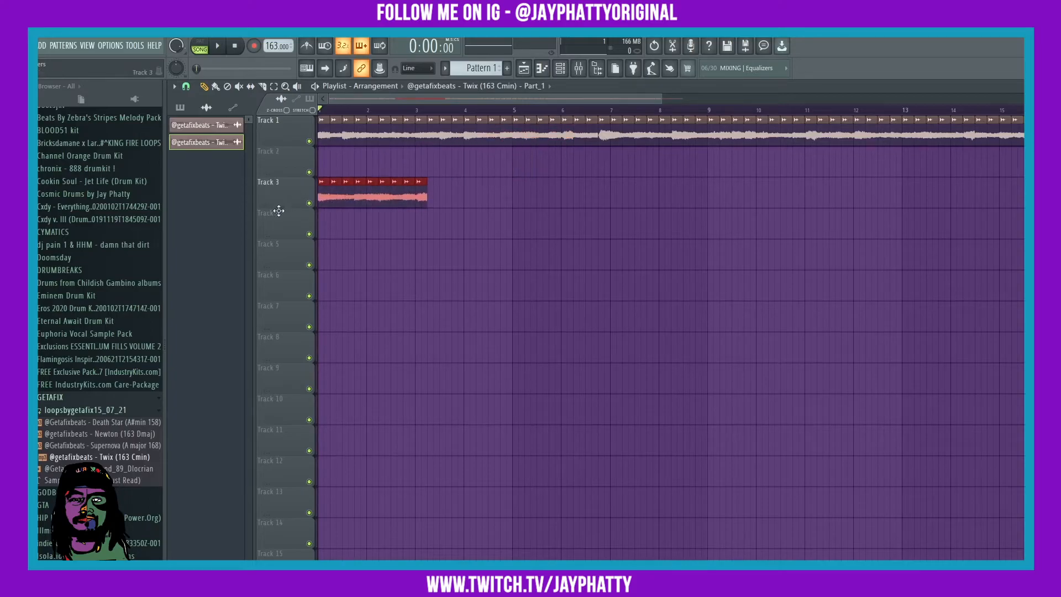
right_click(424, 198)
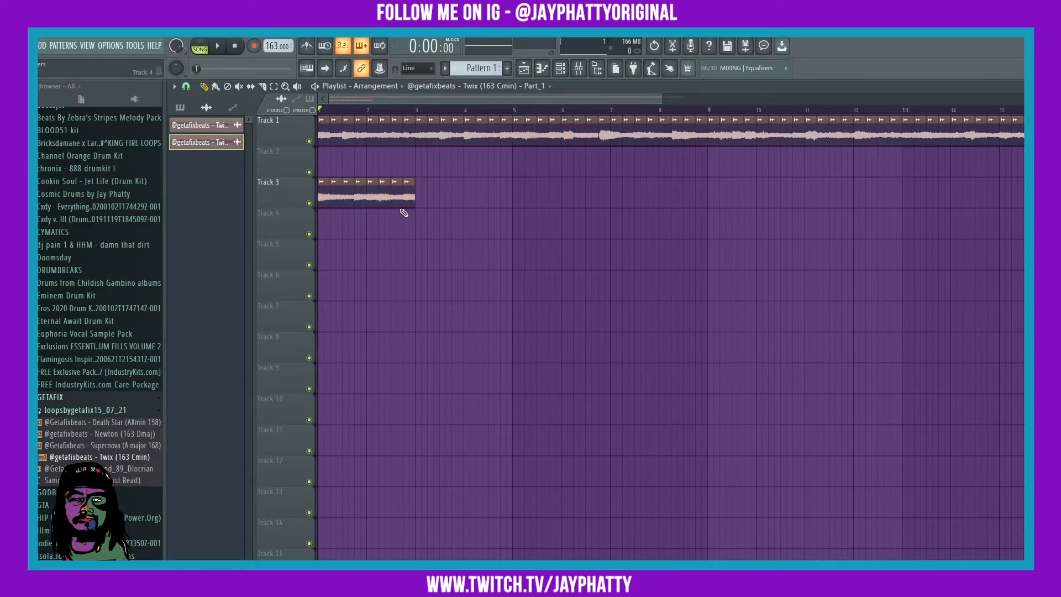
mouse_move(407, 197)
left_mouse_down()
mouse_move(433, 197)
mouse_move(407, 203)
left_mouse_up()
left_click_drag(452, 238, 318, 178)
mouse_move(520, 176)
left_mouse_down()
mouse_move(420, 135)
mouse_move(484, 195)
mouse_move(426, 257)
mouse_move(521, 258)
left_mouse_up()
key("ctrl+z")
left_click_drag(366, 240, 544, 299)
left_click_drag(398, 261, 423, 138)
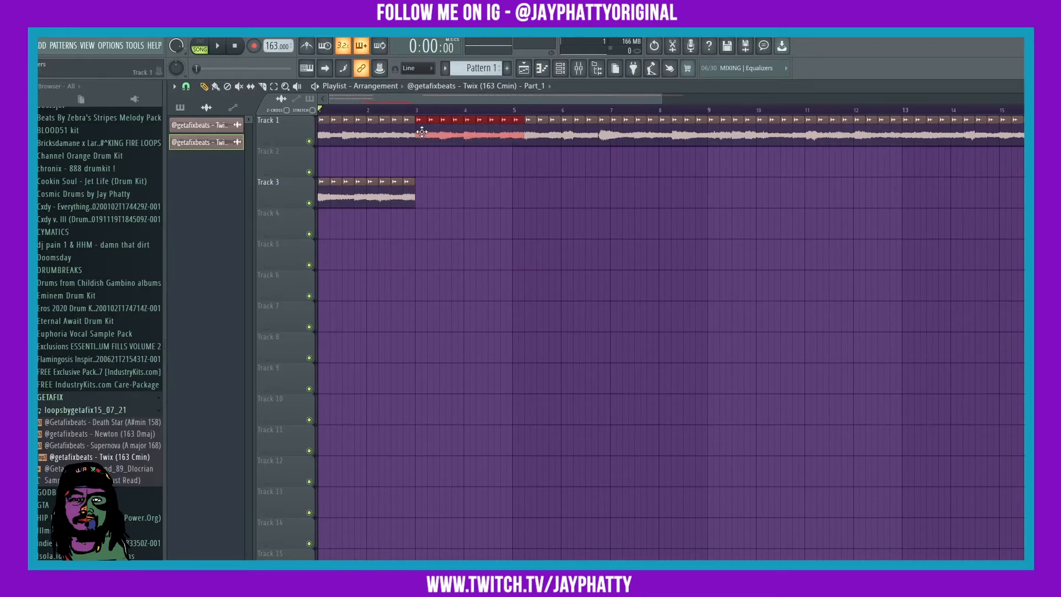
left_click(442, 194)
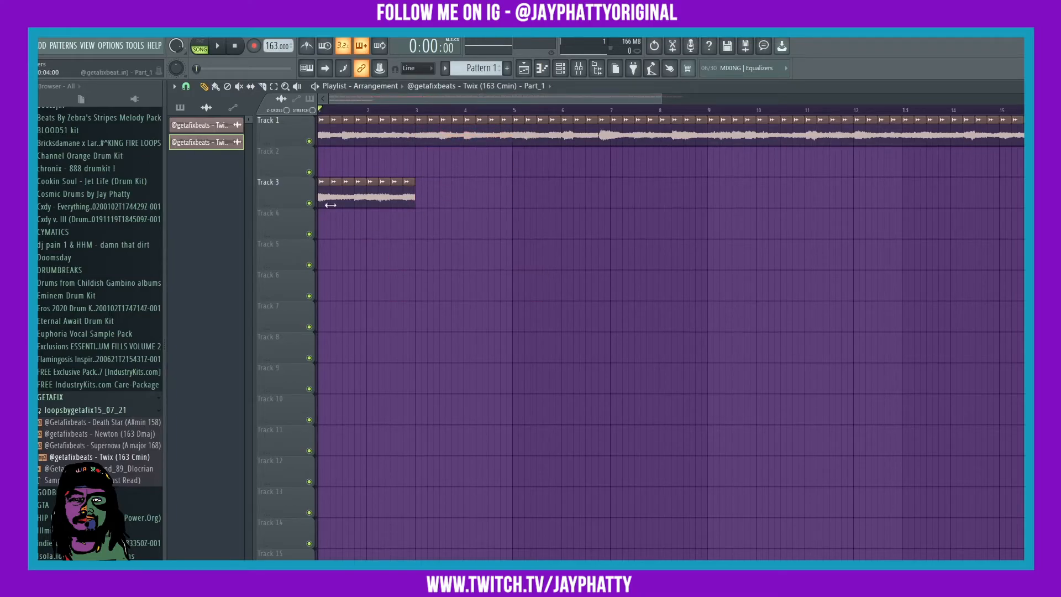
Make a time selection from bar 1 to bar 3 and consolidate Track 3 over that selection
right_click(276, 182)
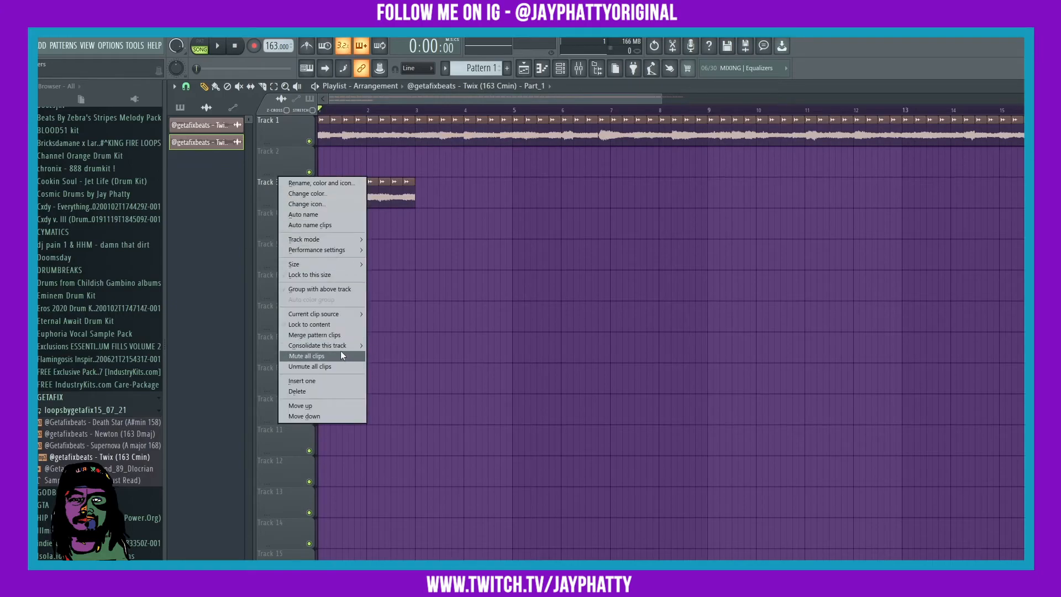
mouse_move(333, 349)
left_click(400, 345)
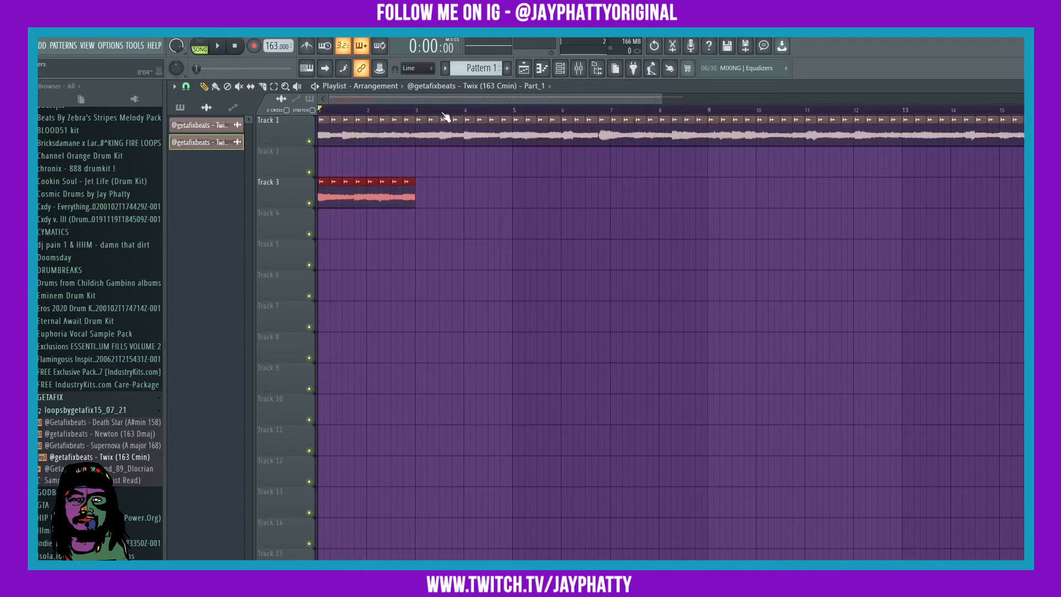
left_click_drag(418, 111, 318, 110)
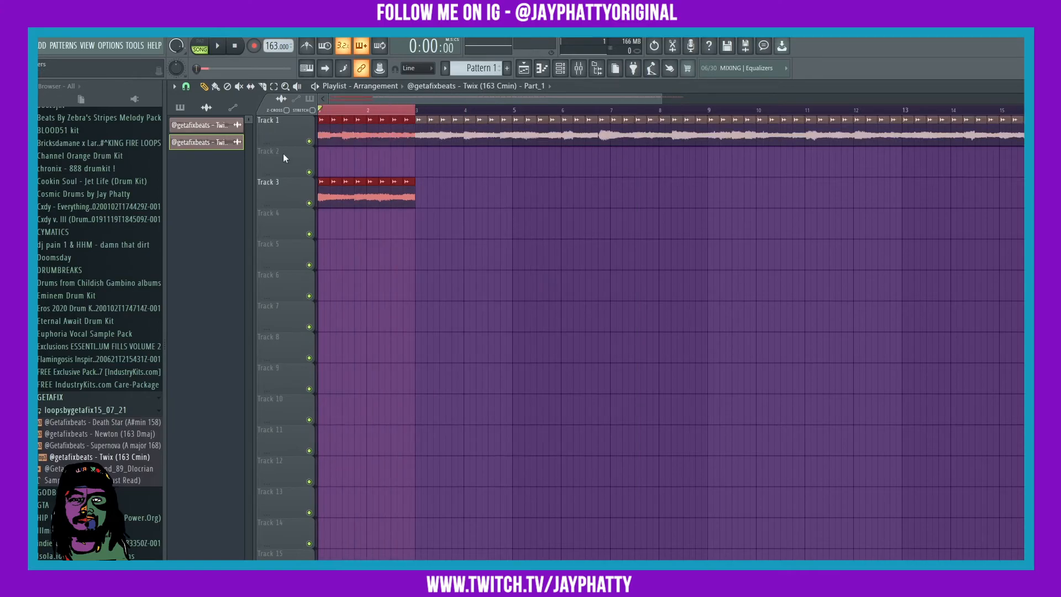
right_click(283, 201)
mouse_move(341, 347)
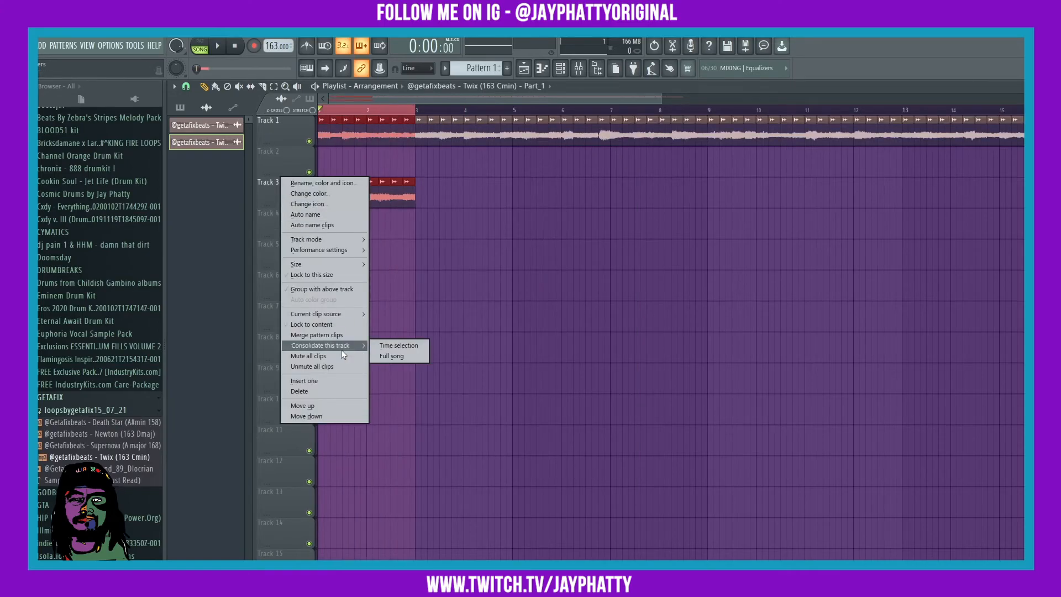
left_click(409, 347)
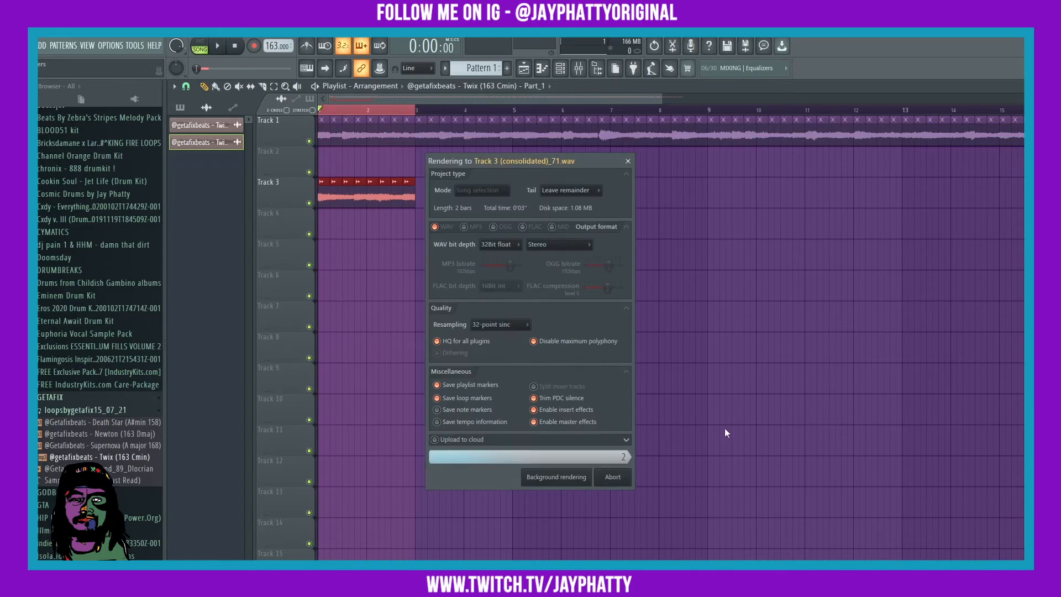
Clear the source slices left on Track 4 and remove its grouping with the track above
left_click_drag(531, 243, 302, 210)
key("ctrl+z")
left_click_drag(420, 229, 318, 224)
right_click(304, 221)
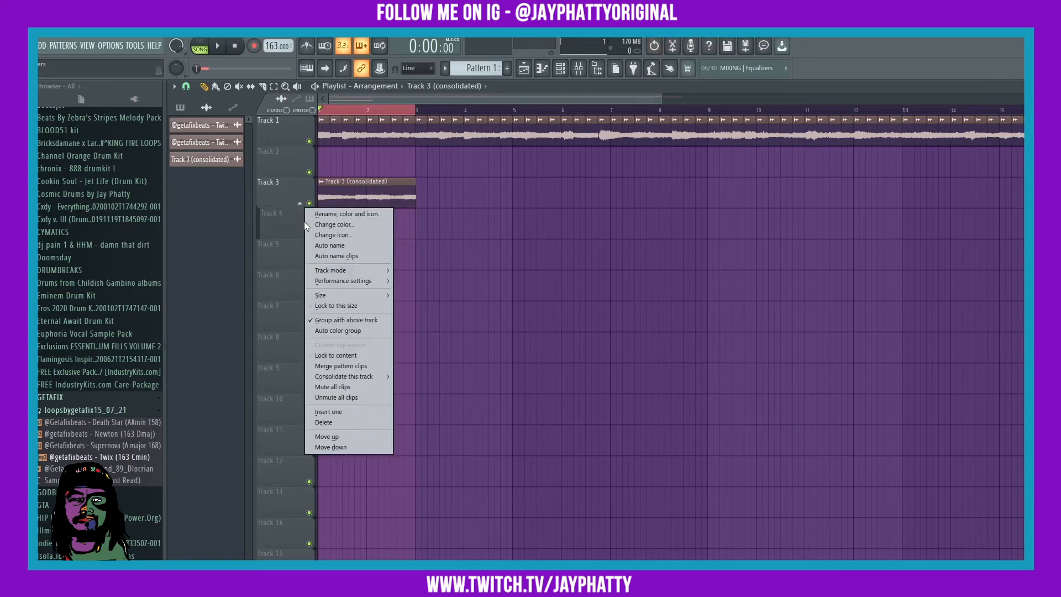
left_click(338, 320)
Delete the consolidated clip from Track 3
mouse_move(334, 186)
left_mouse_down()
mouse_move(371, 186)
mouse_move(333, 186)
left_mouse_up()
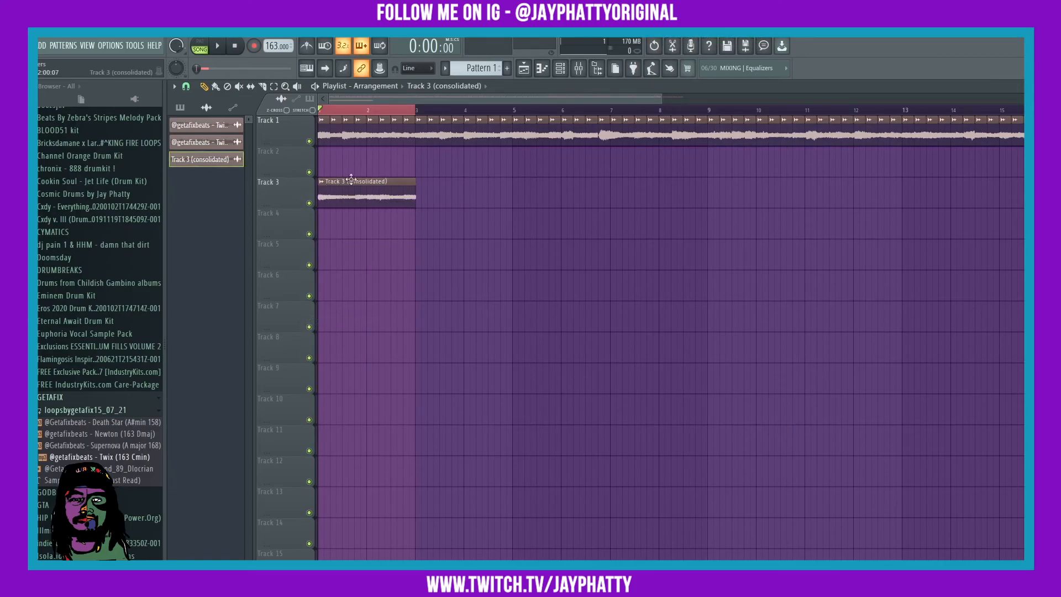
scroll(343, 97, "up", 3)
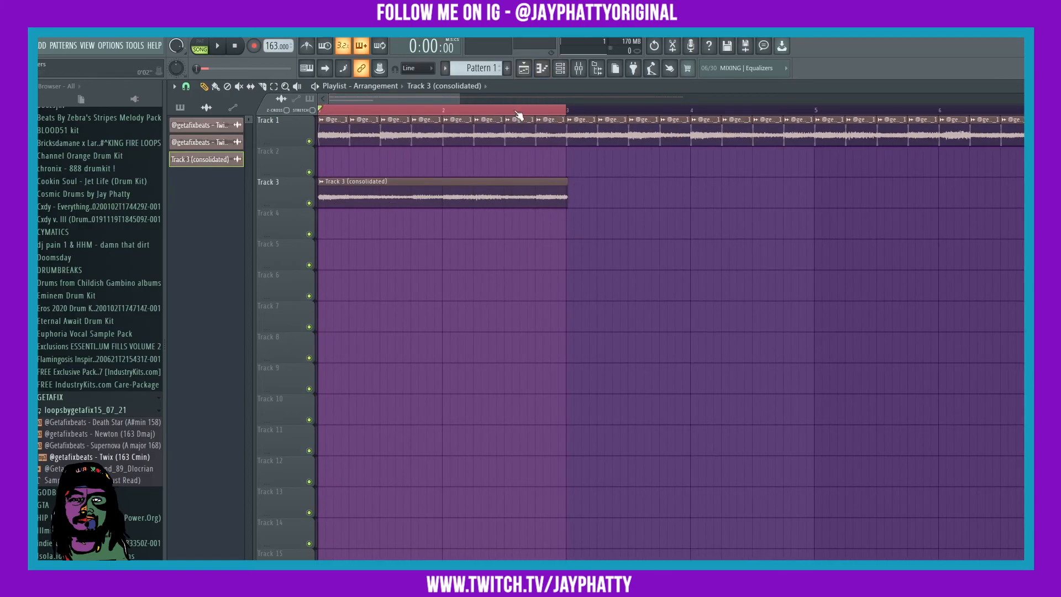
right_click(422, 181)
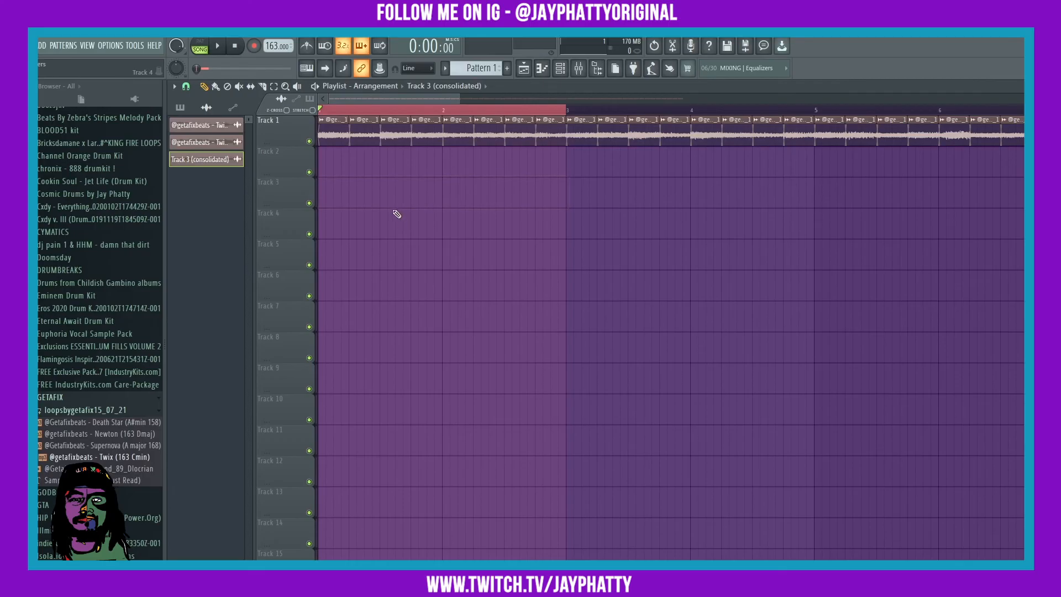